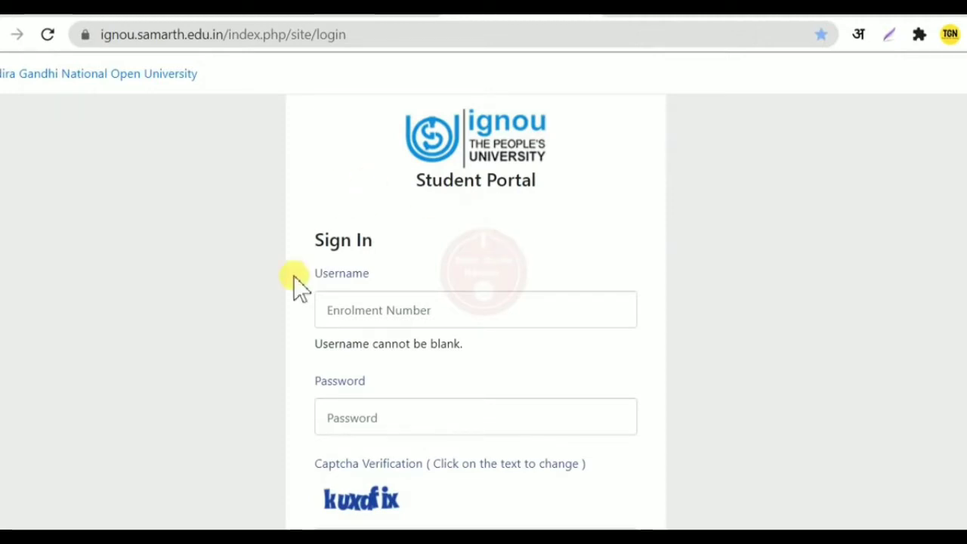
- Examine the Student Portal sign-in form, including its username, password and captcha fields and the registration and password-reset options
{"action": "scroll", "coordinate": [399, 241], "scroll_direction": "down", "scroll_amount": 3}
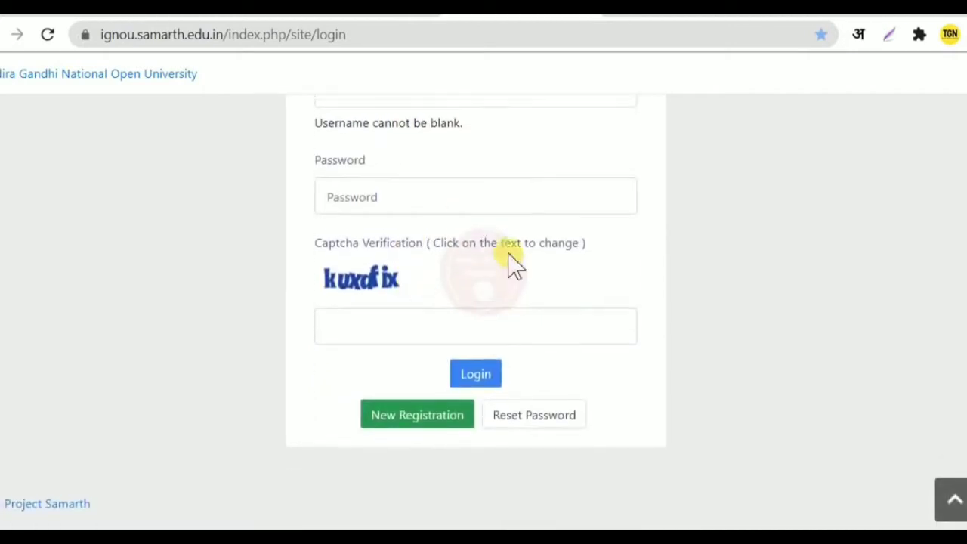
{"action": "scroll", "coordinate": [509, 264], "scroll_direction": "up", "scroll_amount": 3}
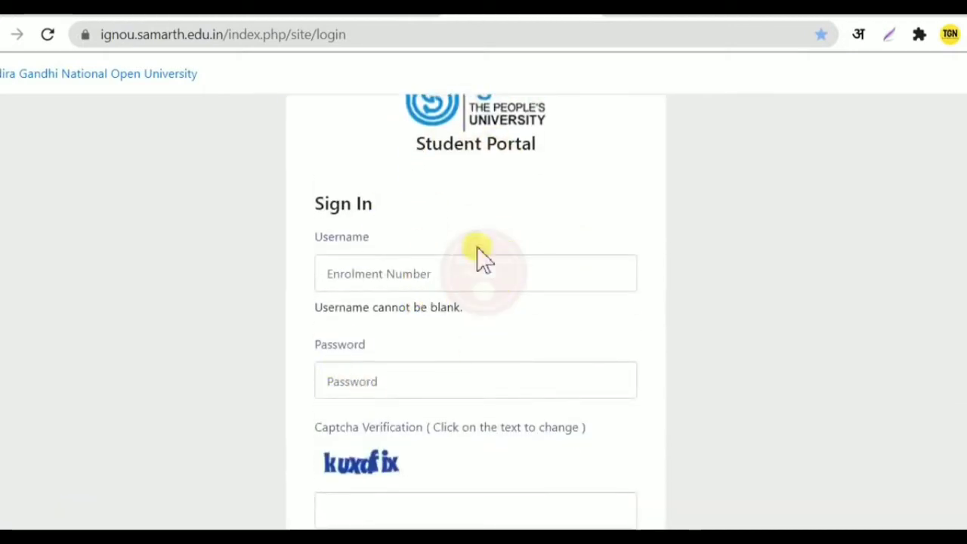
{"action": "scroll", "coordinate": [432, 388], "scroll_direction": "down", "scroll_amount": 1}
{"action": "scroll", "coordinate": [442, 393], "scroll_direction": "down", "scroll_amount": 1}
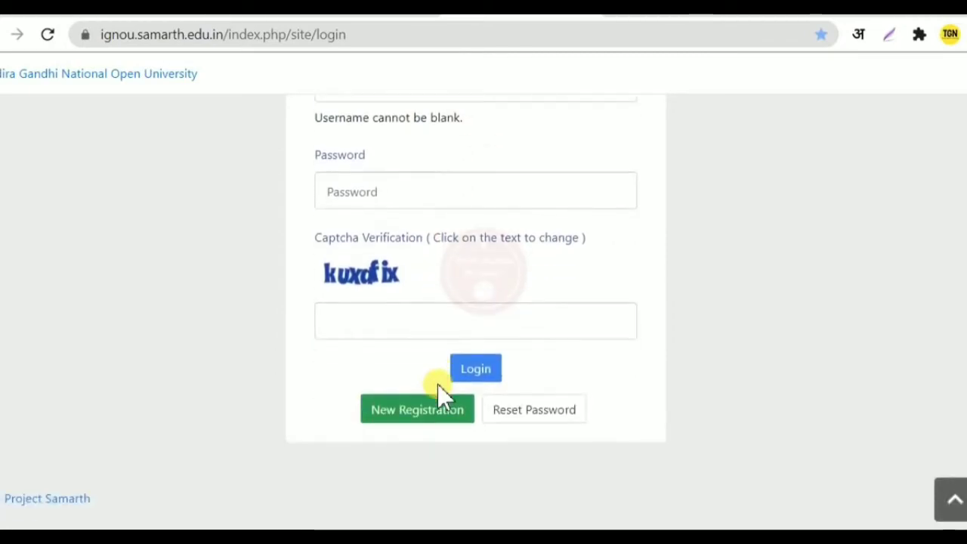
{"action": "scroll", "coordinate": [460, 348], "scroll_direction": "up", "scroll_amount": 1}
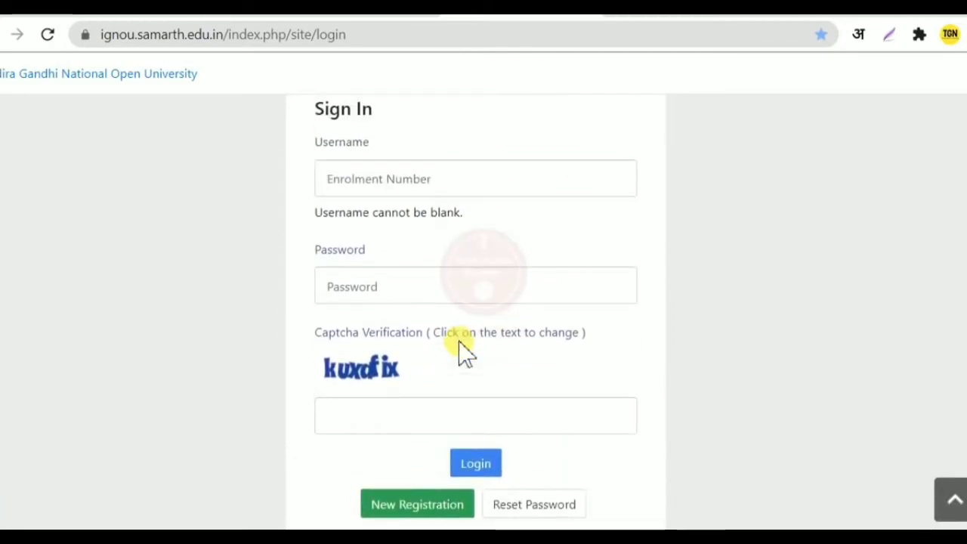
{"action": "scroll", "coordinate": [461, 348], "scroll_direction": "up", "scroll_amount": 1}
{"action": "scroll", "coordinate": [461, 347], "scroll_direction": "up", "scroll_amount": 1}
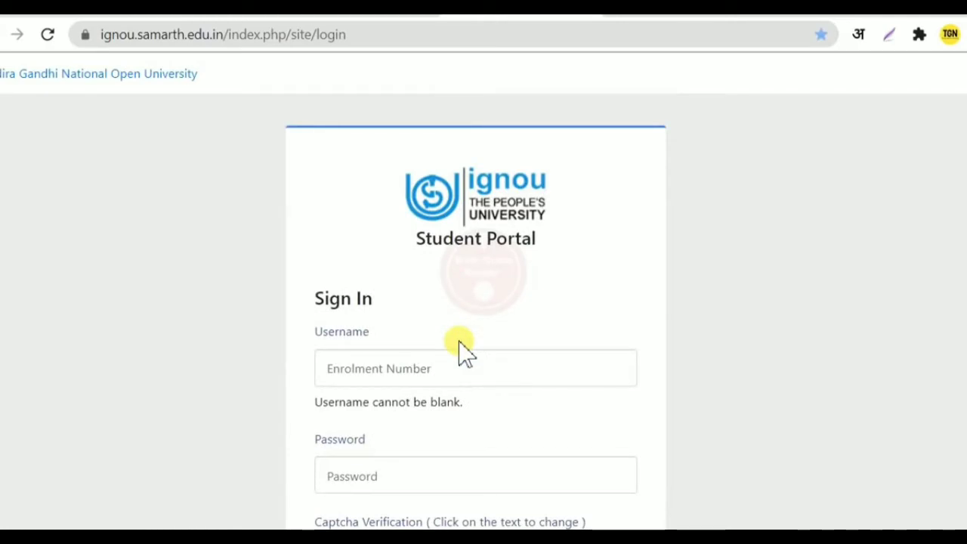
{"action": "scroll", "coordinate": [463, 349], "scroll_direction": "down", "scroll_amount": 1}
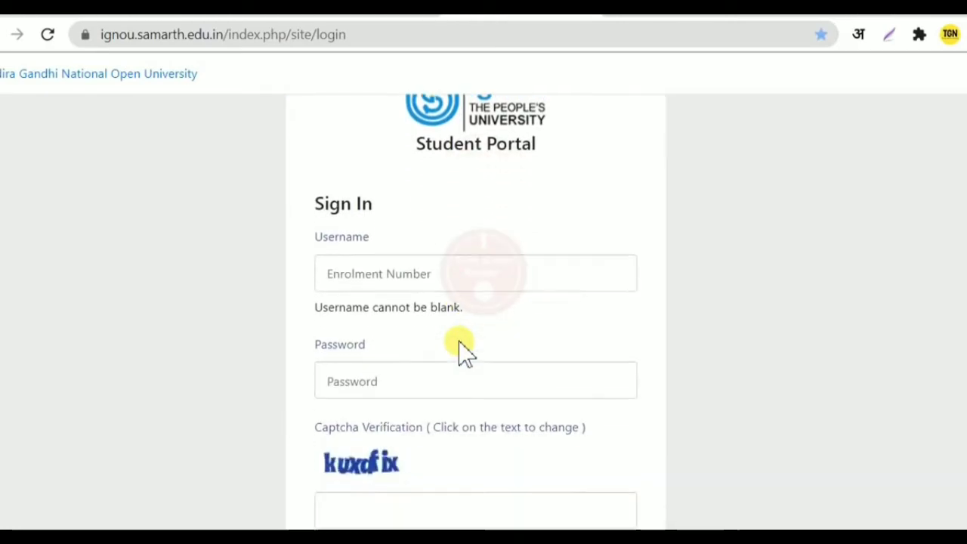
{"action": "scroll", "coordinate": [461, 349], "scroll_direction": "down", "scroll_amount": 2}
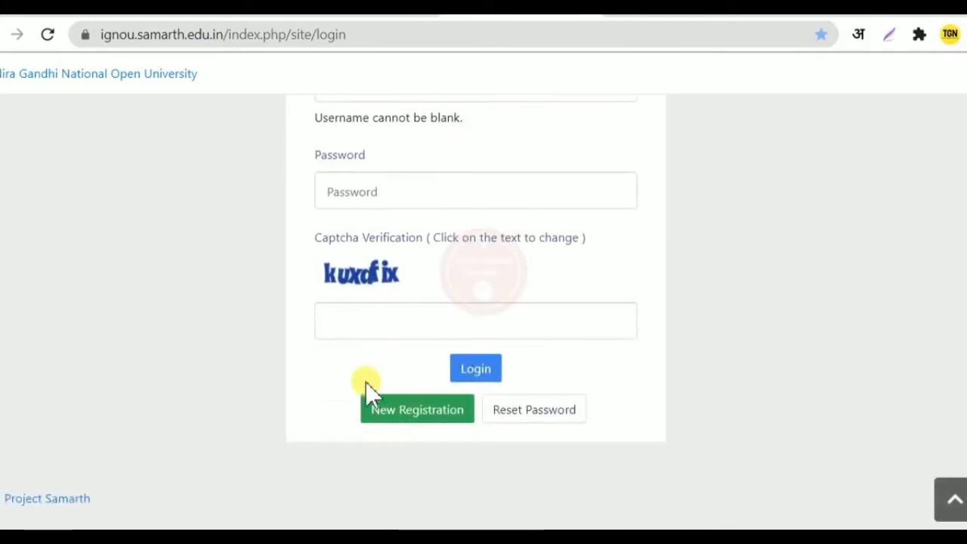
- Open the Student Registration Form for a new registration
{"action": "left_click", "coordinate": [423, 417]}
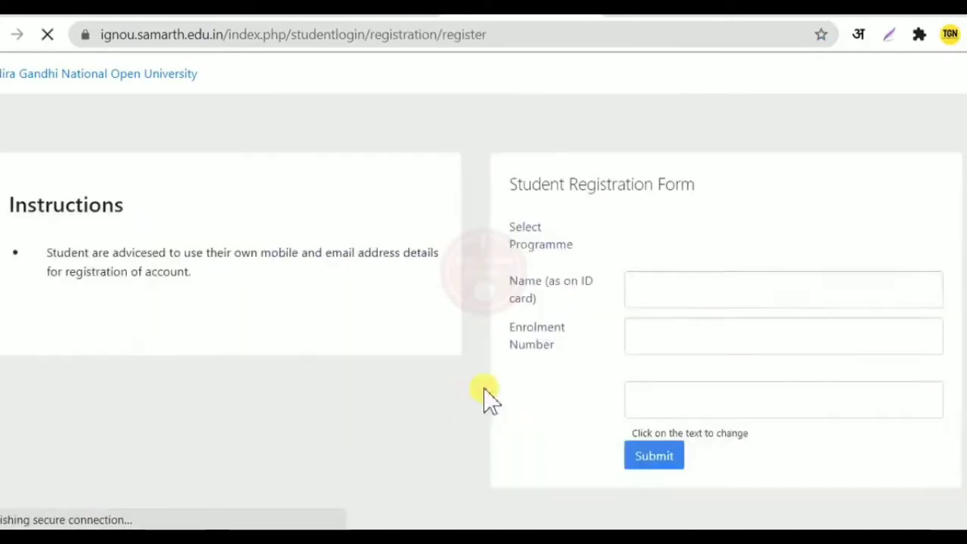
{"action": "left_click_drag", "start_coordinate": [695, 187], "coordinate": [503, 190]}
{"action": "left_click", "coordinate": [619, 188]}
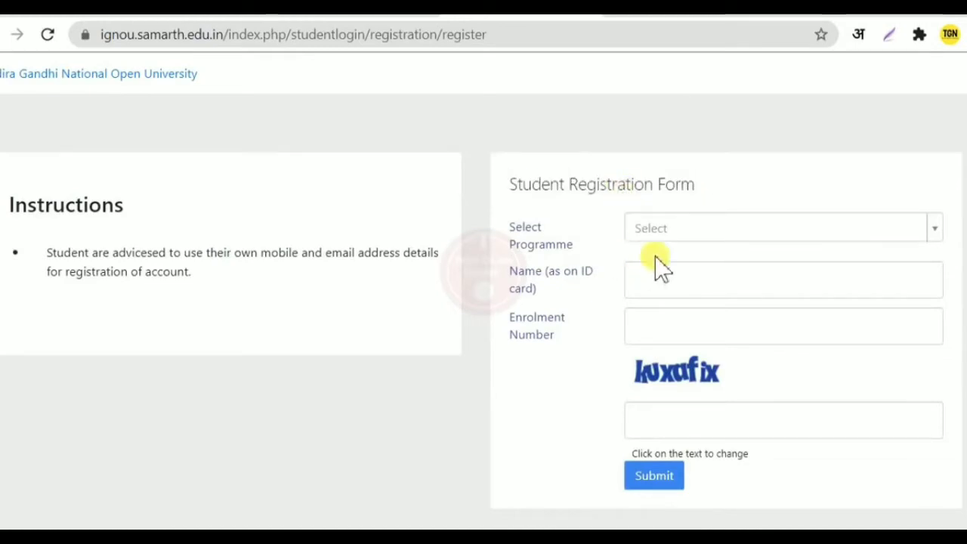
- Look up programme code BAG in the registration form's programme list and clear the search
{"action": "left_click", "coordinate": [675, 231]}
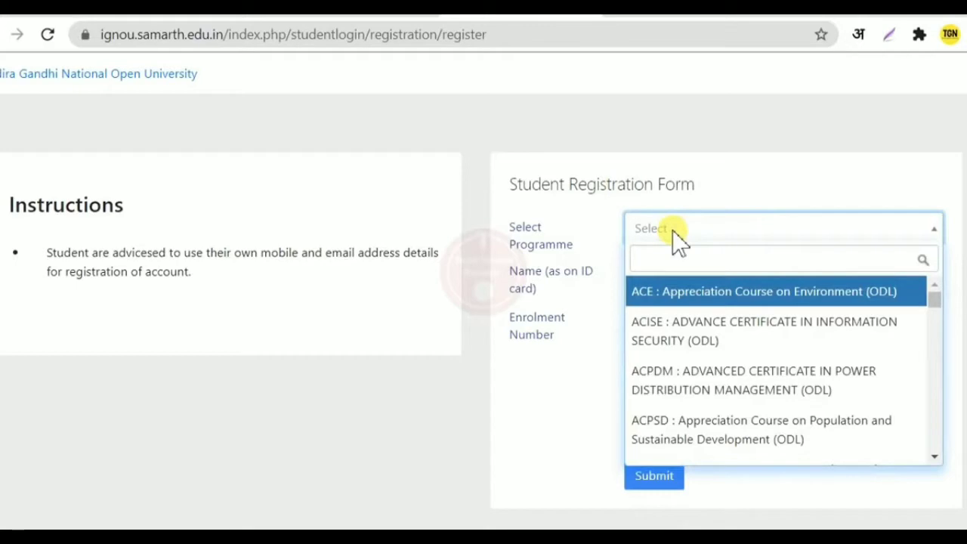
{"action": "left_click", "coordinate": [737, 150]}
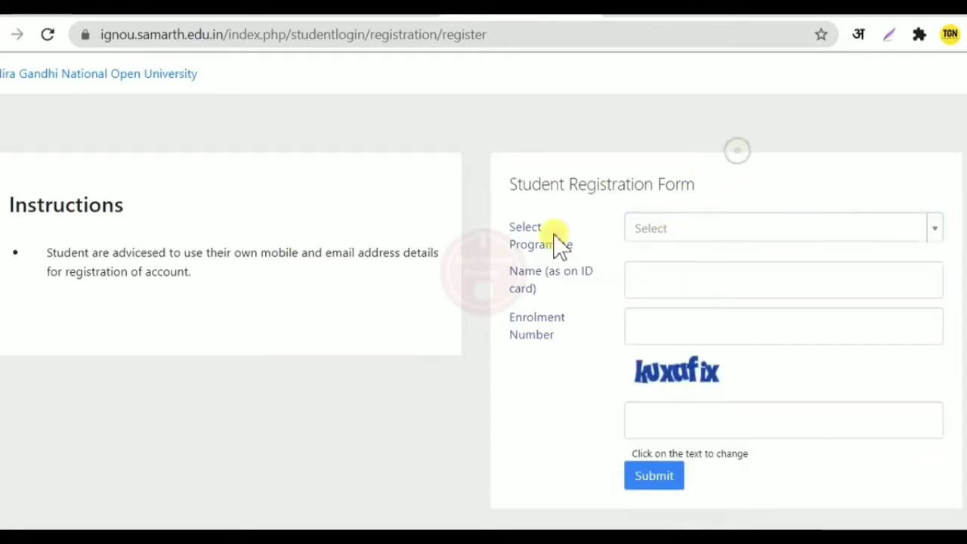
{"action": "left_click", "coordinate": [650, 230]}
{"action": "type", "text": "BA"}
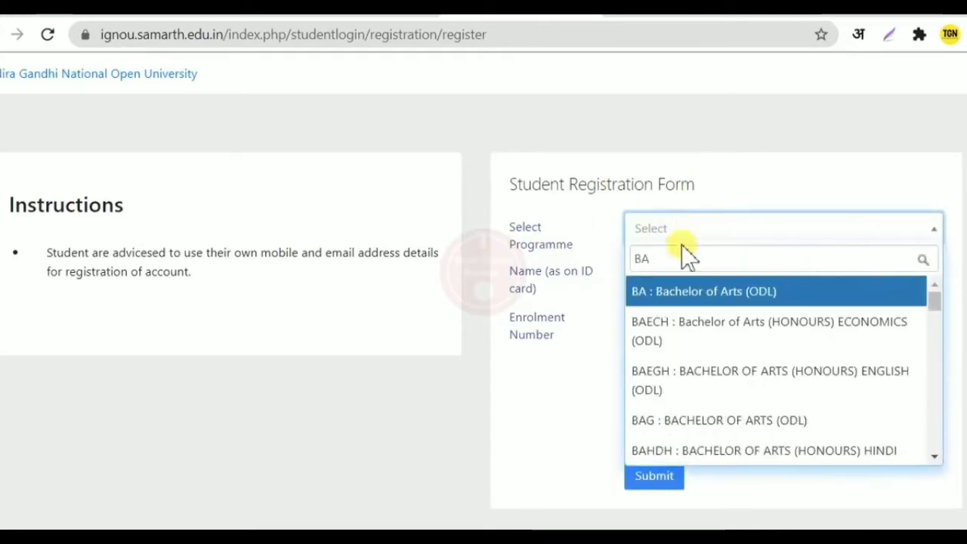
{"action": "type", "text": "G"}
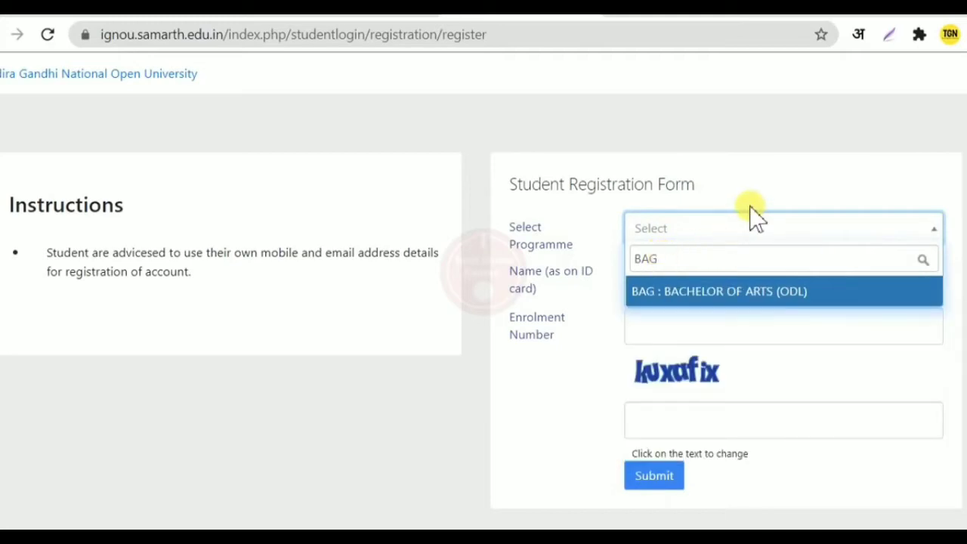
{"action": "key", "text": "BackSpace"}
{"action": "key", "text": "BackSpace"}
{"action": "key", "text": "BackSpace"}
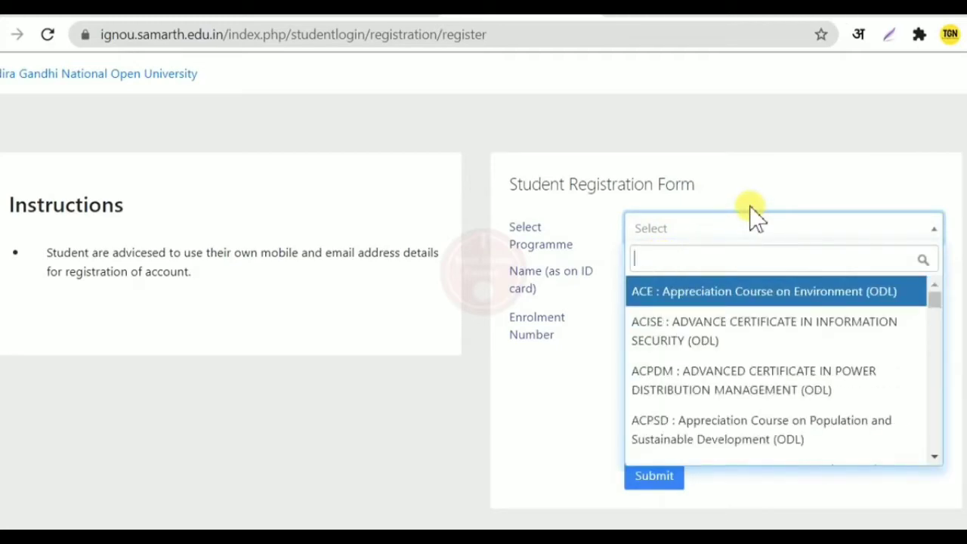
- Look up programme code MHD in the programme list and clear the search
{"action": "type", "text": "MHD"}
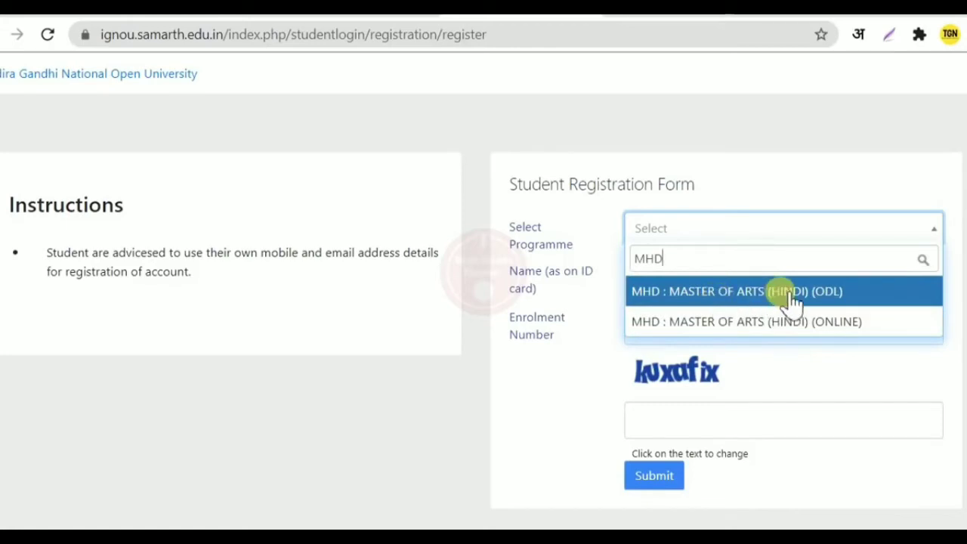
{"action": "key", "text": "BackSpace"}
{"action": "key", "text": "BackSpace"}
{"action": "key", "text": "BackSpace"}
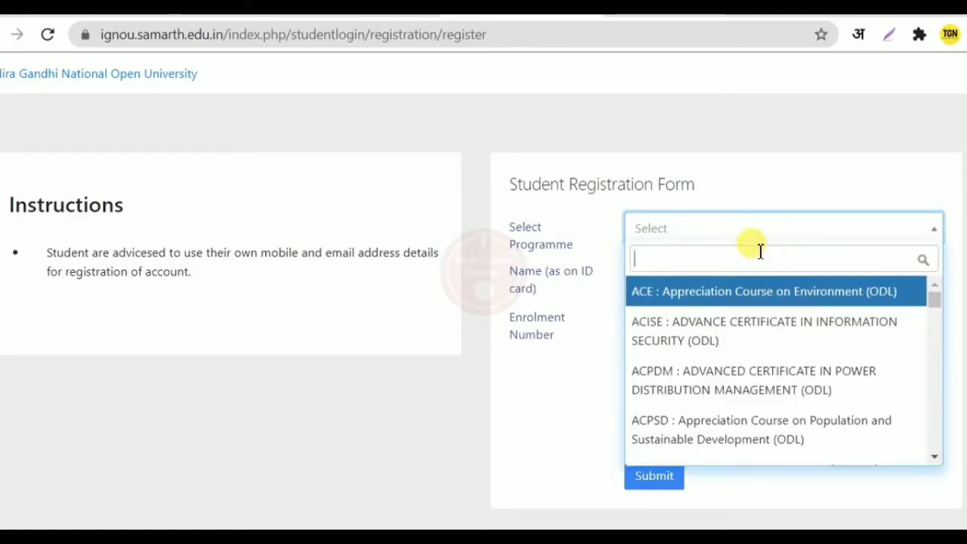
- Look up programmes matching BAHI in the programme list and clear the search
{"action": "type", "text": "BAHIH"}
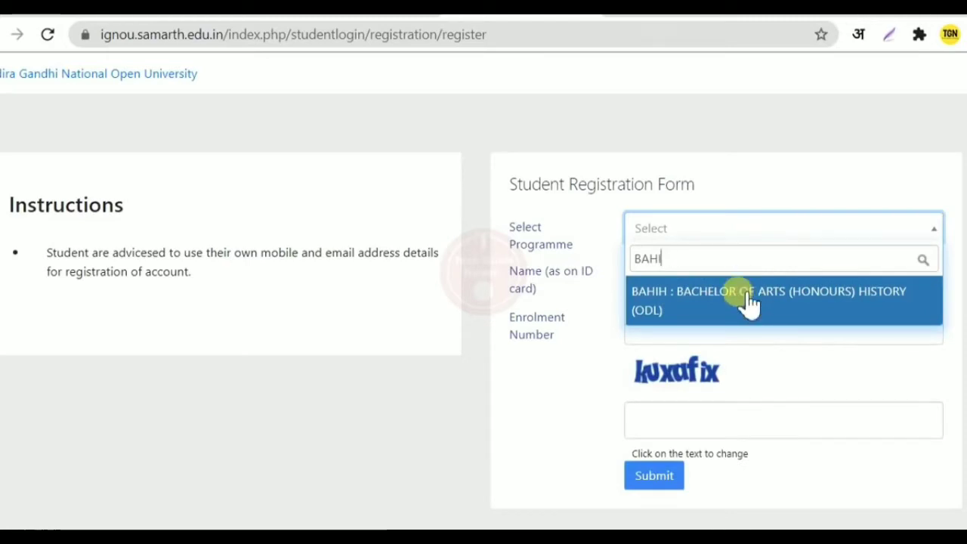
{"action": "key", "text": "BackSpace"}
{"action": "key", "text": "BackSpace"}
{"action": "key", "text": "BackSpace"}
{"action": "key", "text": "BackSpace"}
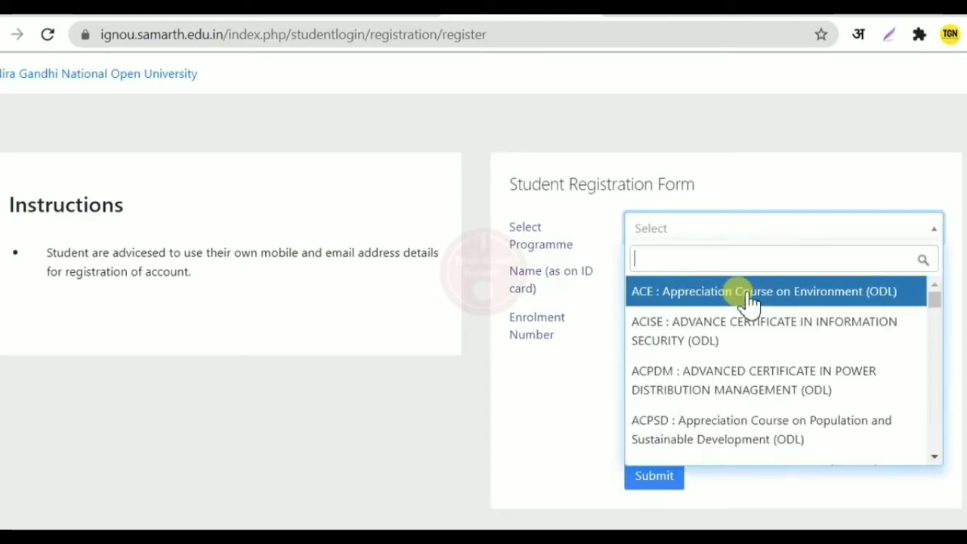
- Find BAG in the programme list and select BAG : BACHELOR OF ARTS (ODL) as the programme
{"action": "type", "text": "BAG"}
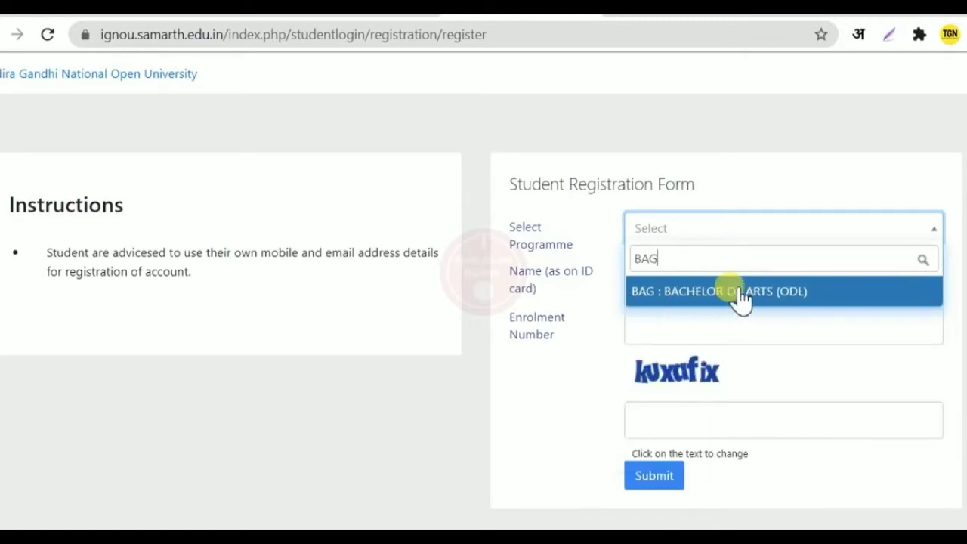
{"action": "left_click", "coordinate": [737, 294]}
- Go through the registration form's name, enrolment number and captcha fields without entering anything
{"action": "left_click", "coordinate": [679, 283]}
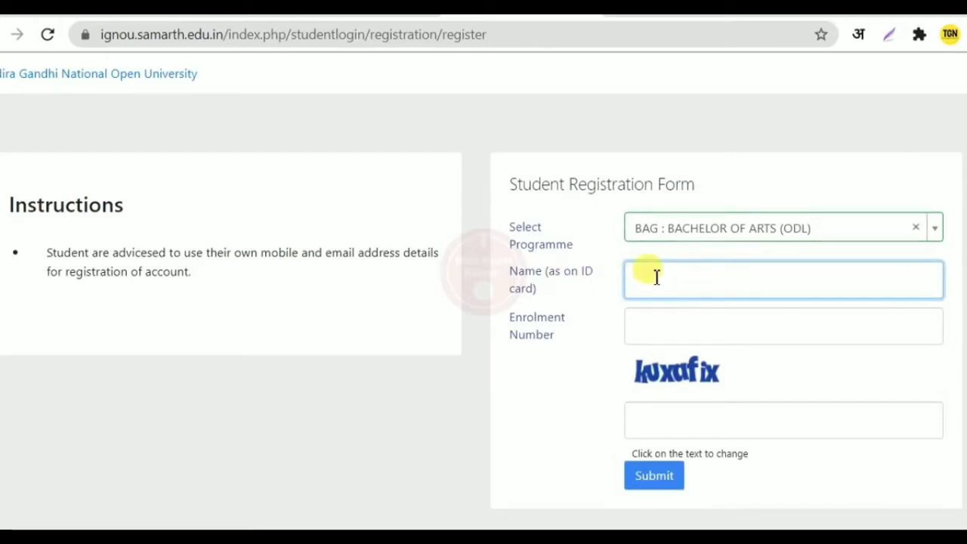
{"action": "left_click", "coordinate": [673, 326]}
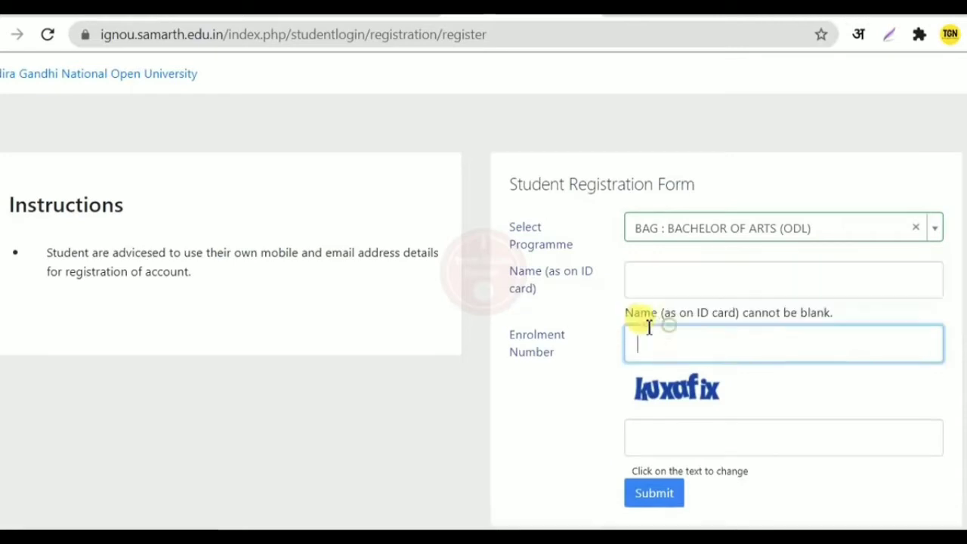
{"action": "scroll", "coordinate": [710, 342], "scroll_direction": "down", "scroll_amount": 1}
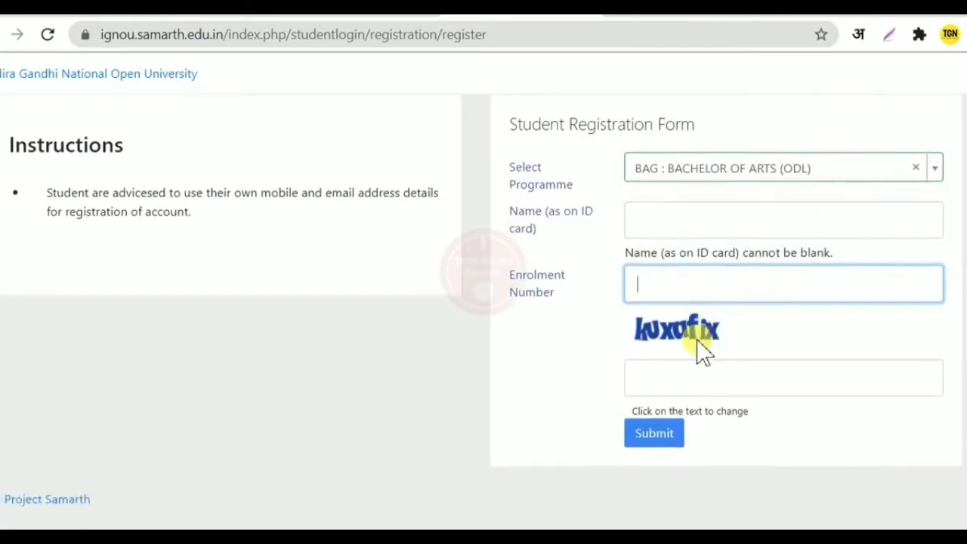
{"action": "left_click", "coordinate": [679, 389]}
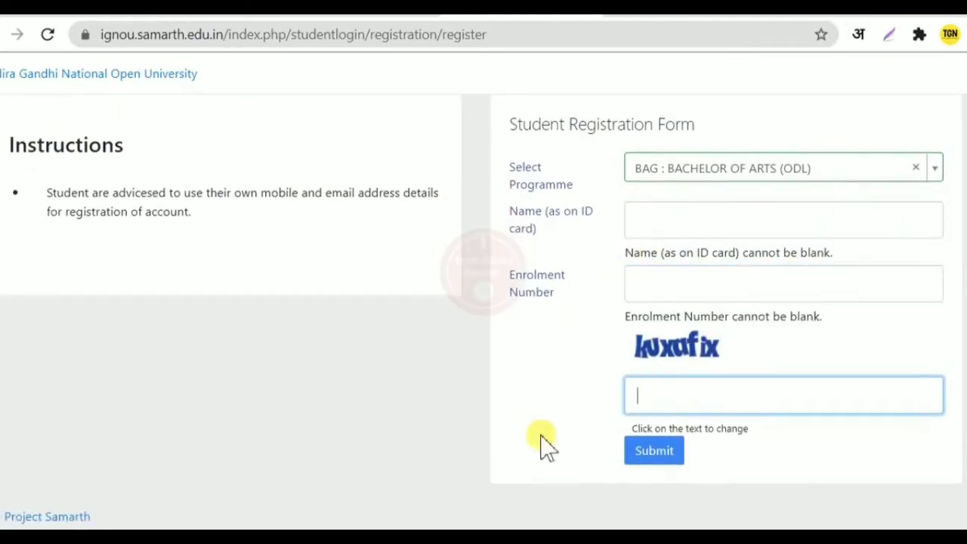
{"action": "left_click", "coordinate": [605, 391]}
- Load a new captcha image and submit the student registration form
{"action": "left_click", "coordinate": [680, 349]}
{"action": "scroll", "coordinate": [755, 362], "scroll_direction": "down", "scroll_amount": 1}
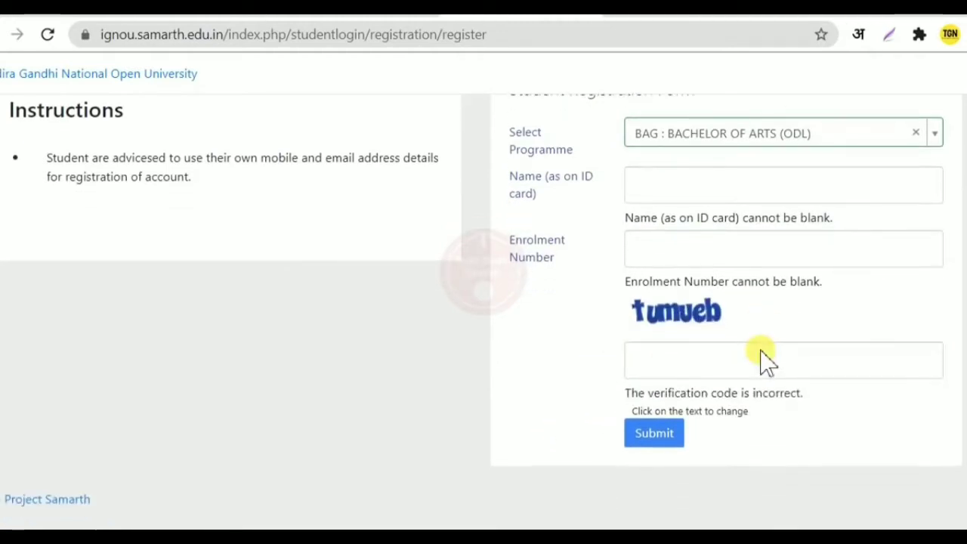
{"action": "left_click", "coordinate": [657, 438]}
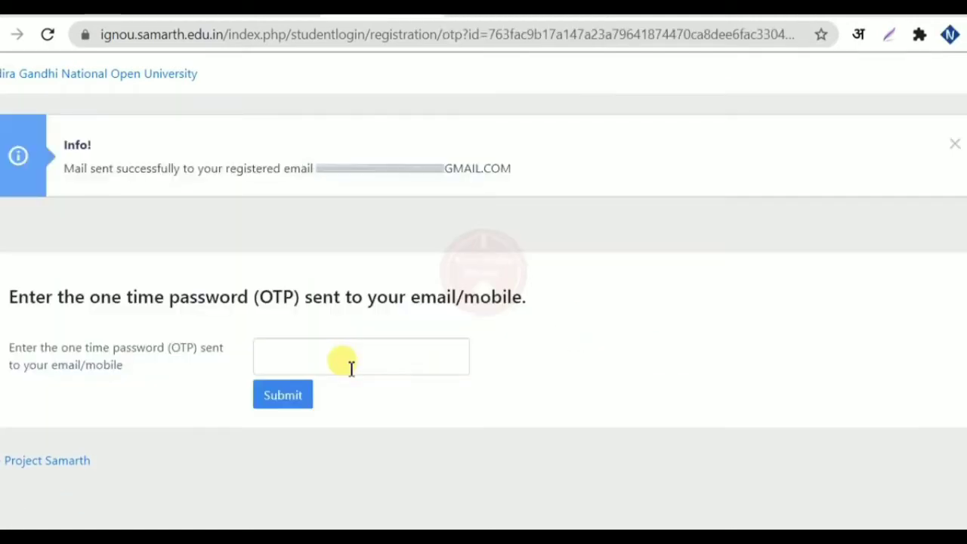
- Enter the one-time password sent to the registered email or mobile and submit it
{"action": "left_click", "coordinate": [351, 367]}
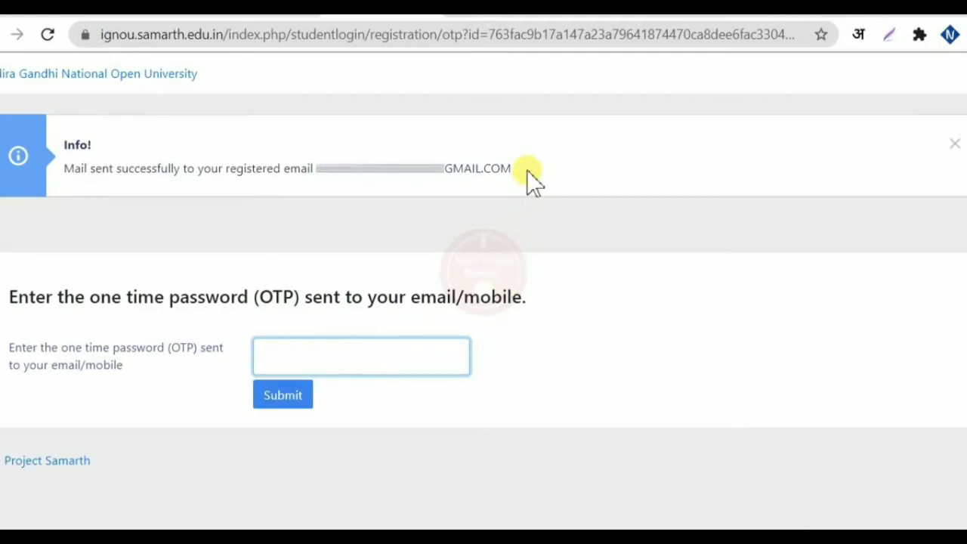
{"action": "left_click_drag", "start_coordinate": [526, 170], "coordinate": [327, 199]}
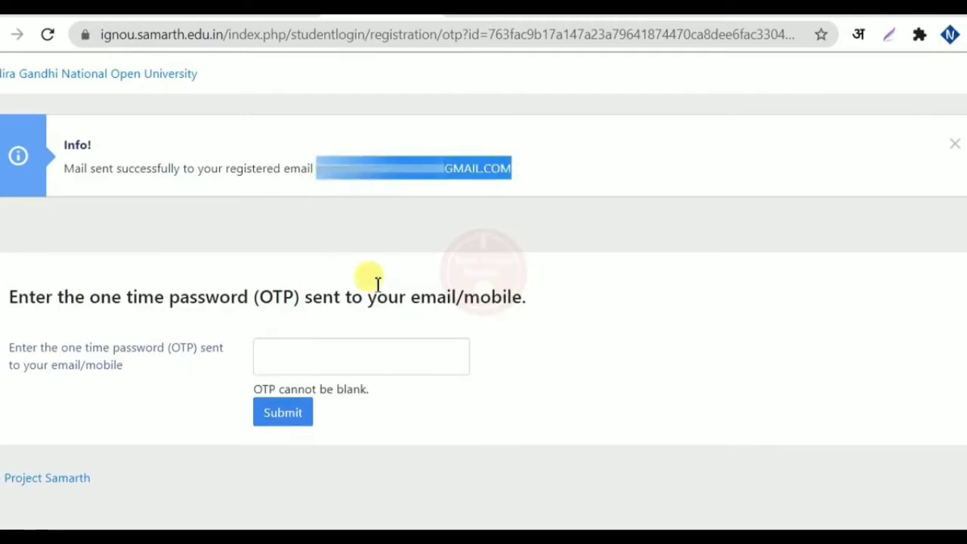
{"action": "left_click", "coordinate": [410, 362]}
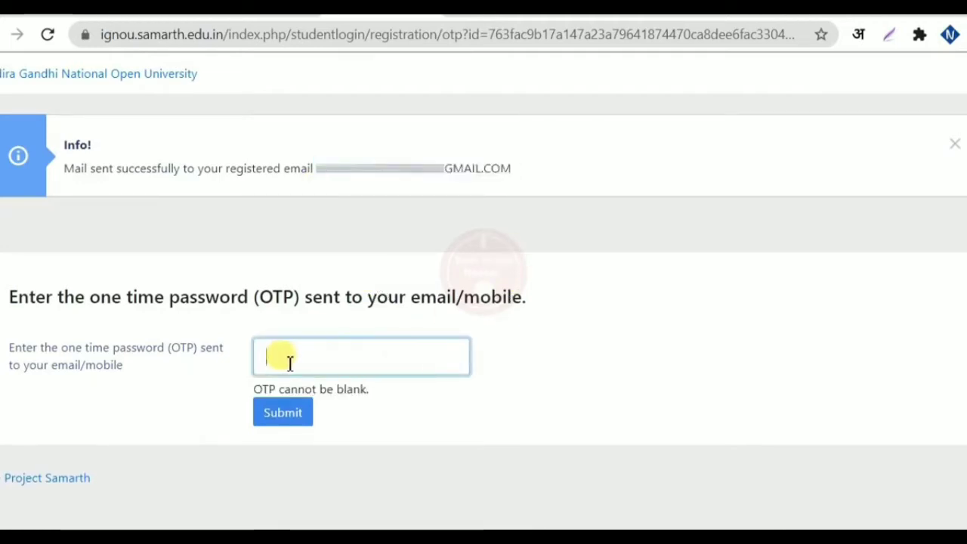
{"action": "key", "text": "ctrl+v"}
{"action": "left_click", "coordinate": [287, 401]}
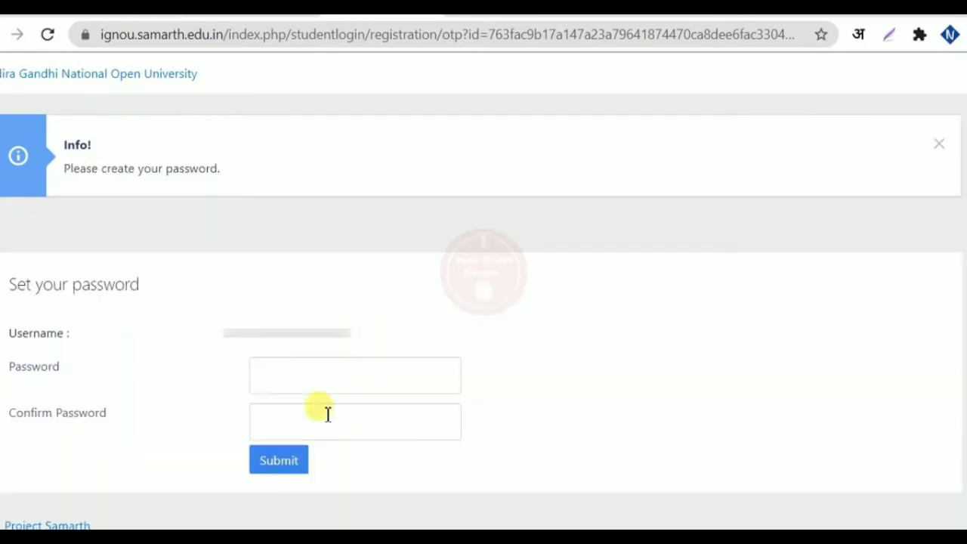
- Create the account password, repeat it in the confirmation field, and submit the form
{"action": "left_click", "coordinate": [289, 380]}
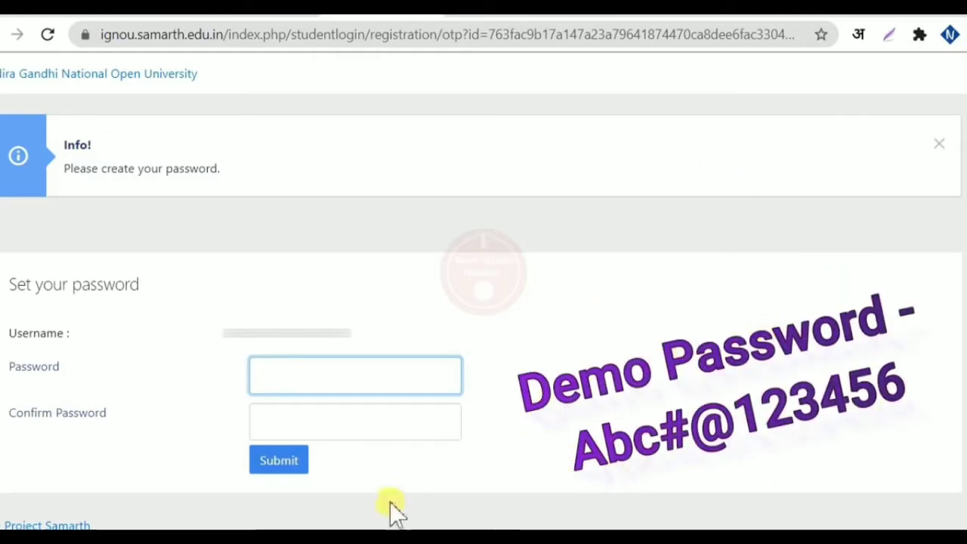
{"action": "left_click", "coordinate": [416, 401]}
{"action": "left_click", "coordinate": [376, 371]}
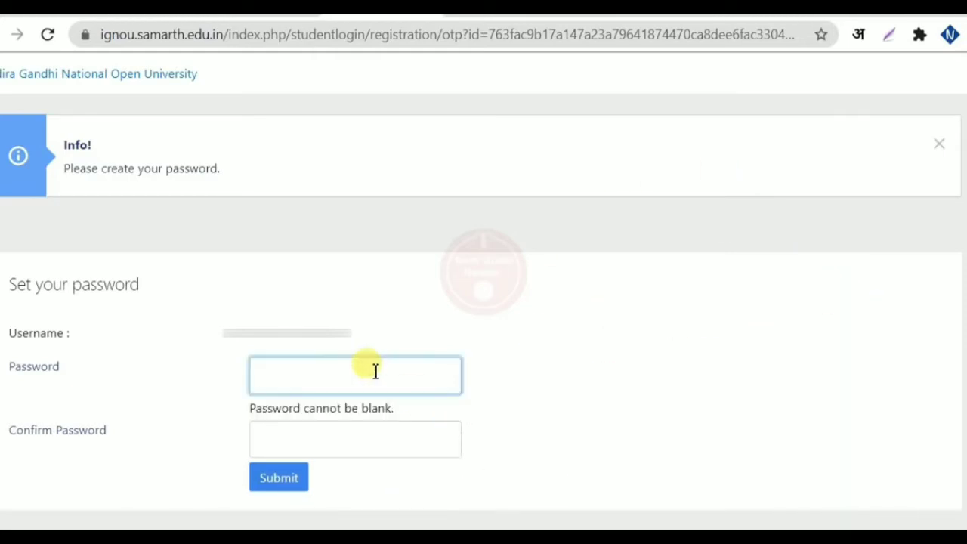
{"action": "key", "text": "ctrl+v"}
{"action": "left_click", "coordinate": [367, 438]}
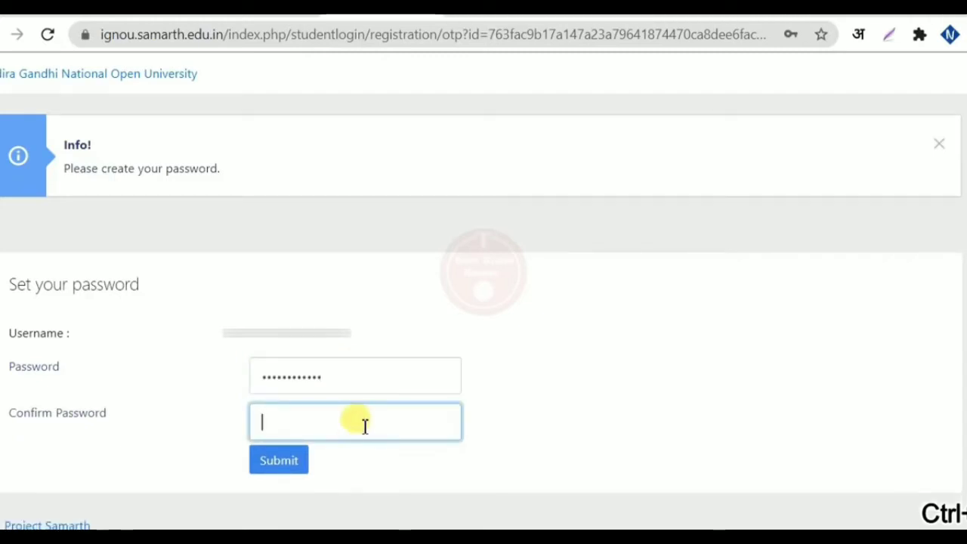
{"action": "left_click", "coordinate": [296, 465]}
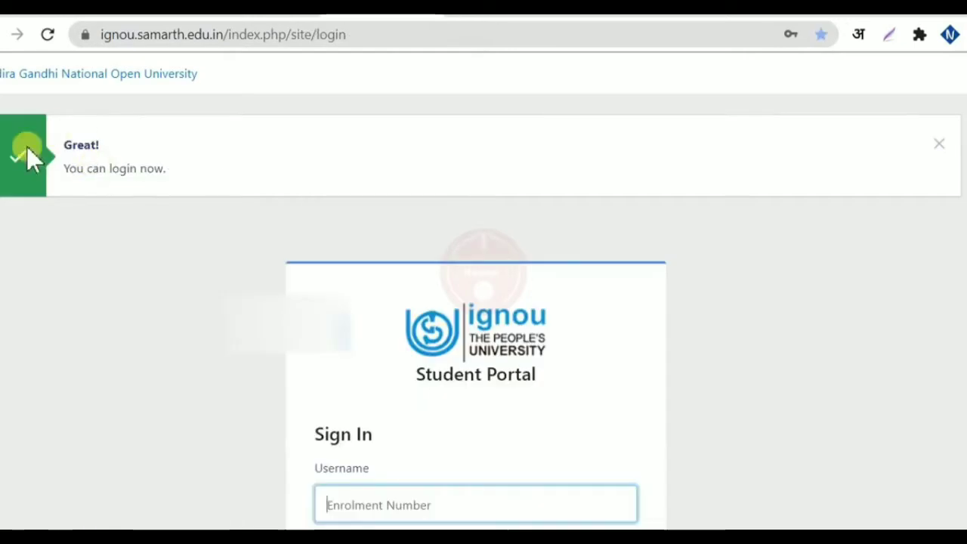
- Sign in to the student portal with the enrolment number, account password and captcha text, and decline to save the password in the browser
{"action": "left_click", "coordinate": [235, 347]}
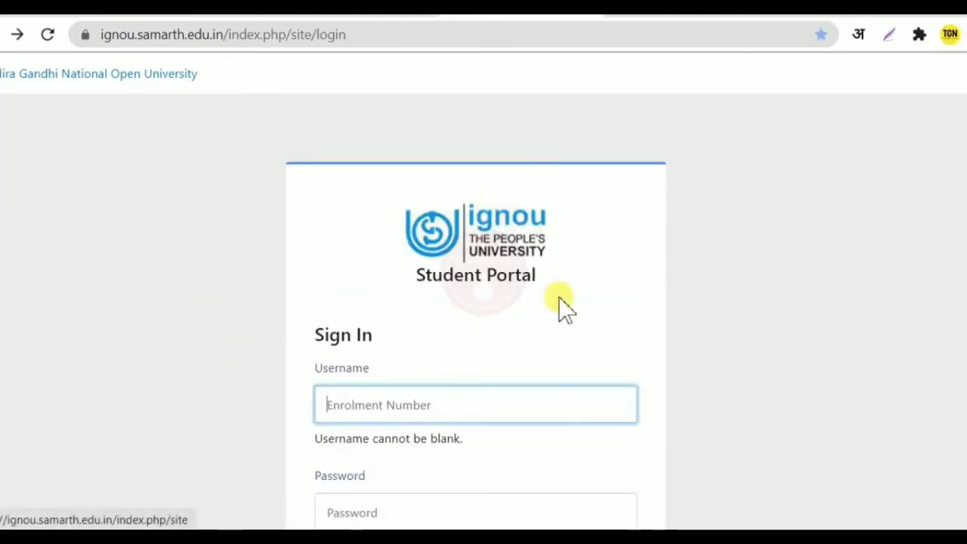
{"action": "scroll", "coordinate": [562, 309], "scroll_direction": "down", "scroll_amount": 2}
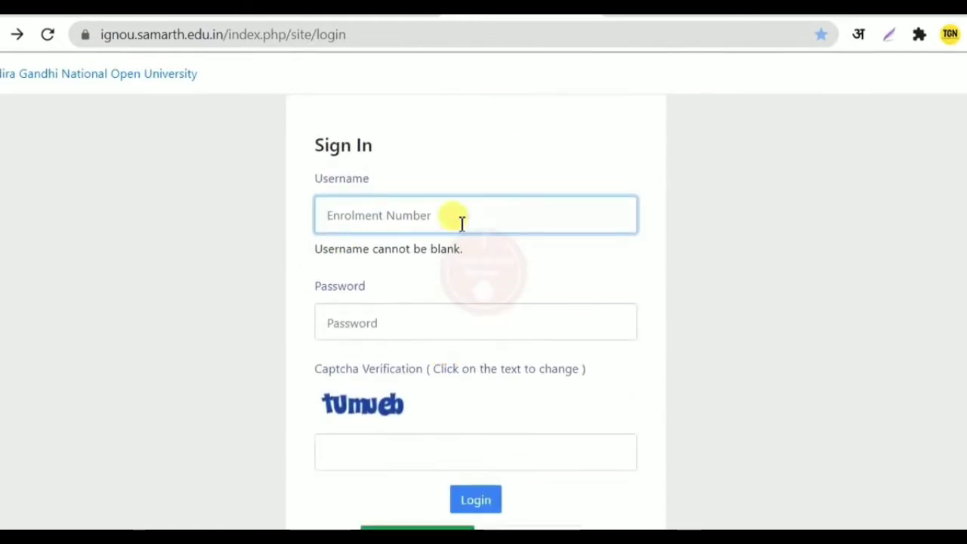
{"action": "left_click", "coordinate": [382, 330]}
{"action": "scroll", "coordinate": [438, 325], "scroll_direction": "down", "scroll_amount": 2}
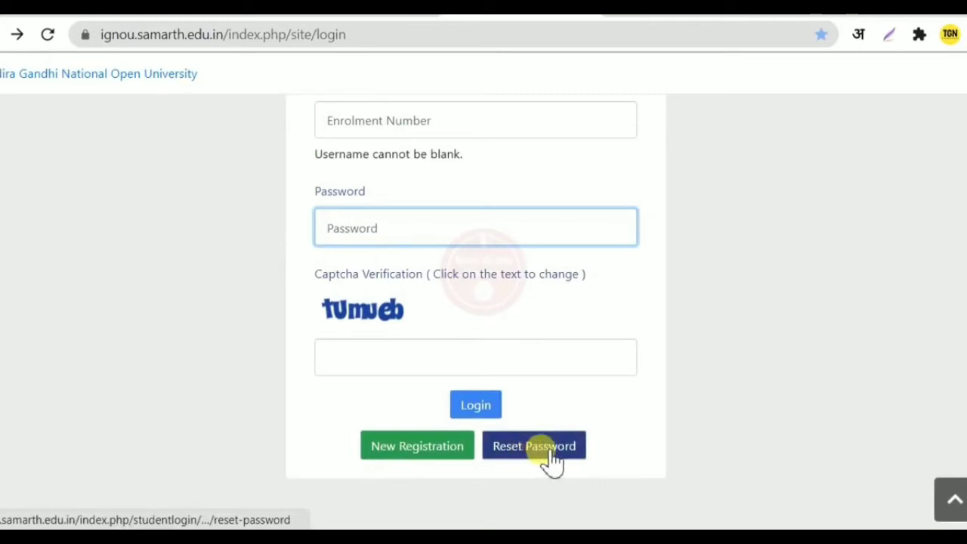
{"action": "left_click", "coordinate": [363, 360]}
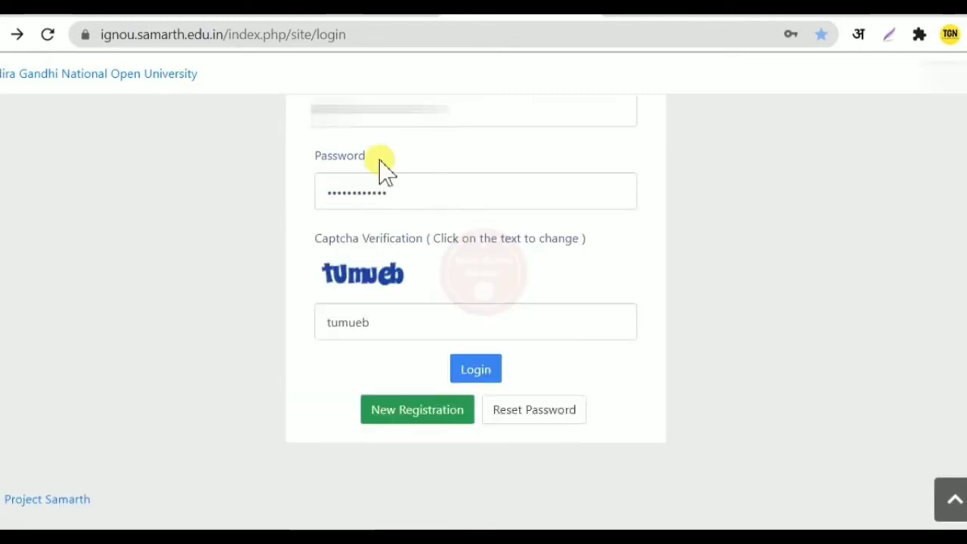
{"action": "left_click", "coordinate": [476, 370]}
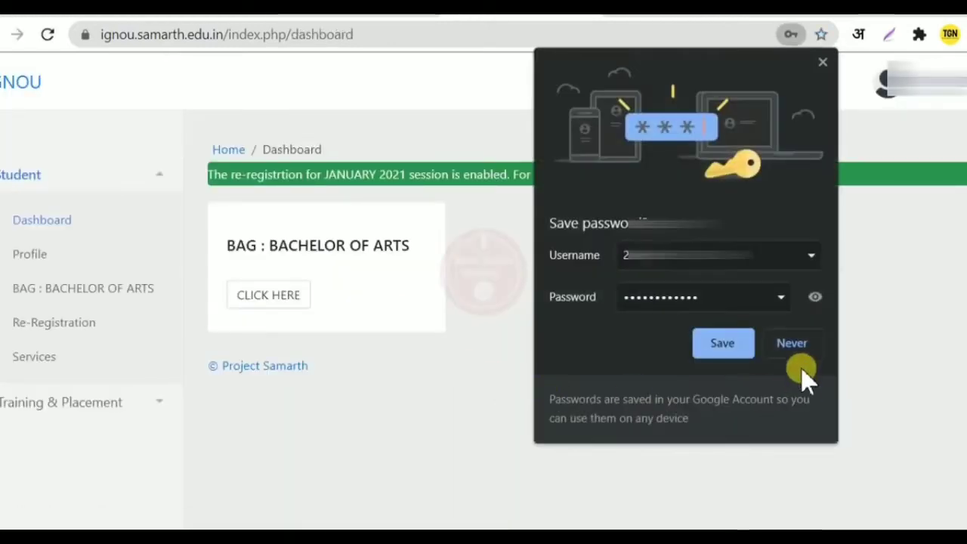
{"action": "left_click", "coordinate": [792, 343]}
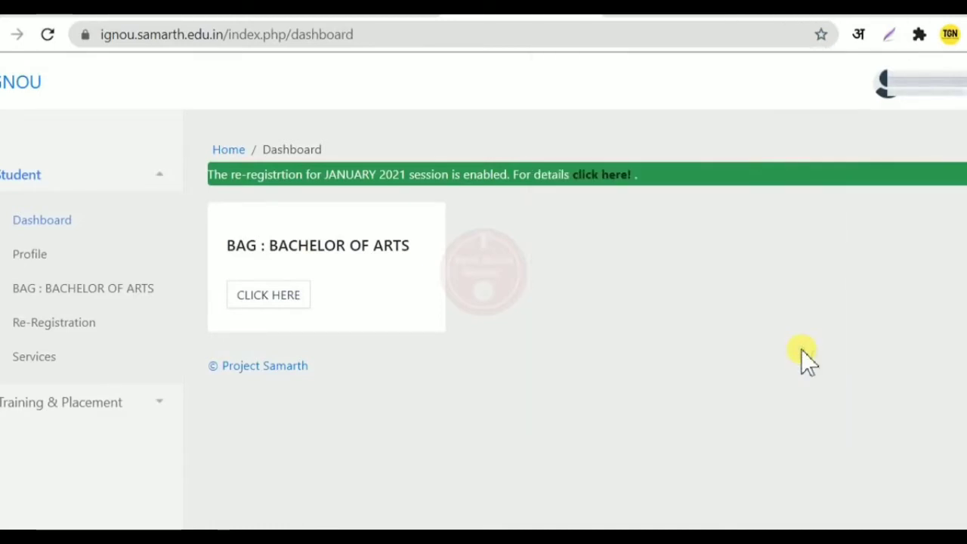
- Review the dashboard's re-registration notice and open the BAG : BACHELOR OF ARTS programme page
{"action": "left_click_drag", "start_coordinate": [411, 250], "coordinate": [224, 250]}
{"action": "left_click", "coordinate": [378, 270]}
{"action": "left_click_drag", "start_coordinate": [308, 174], "coordinate": [427, 175]}
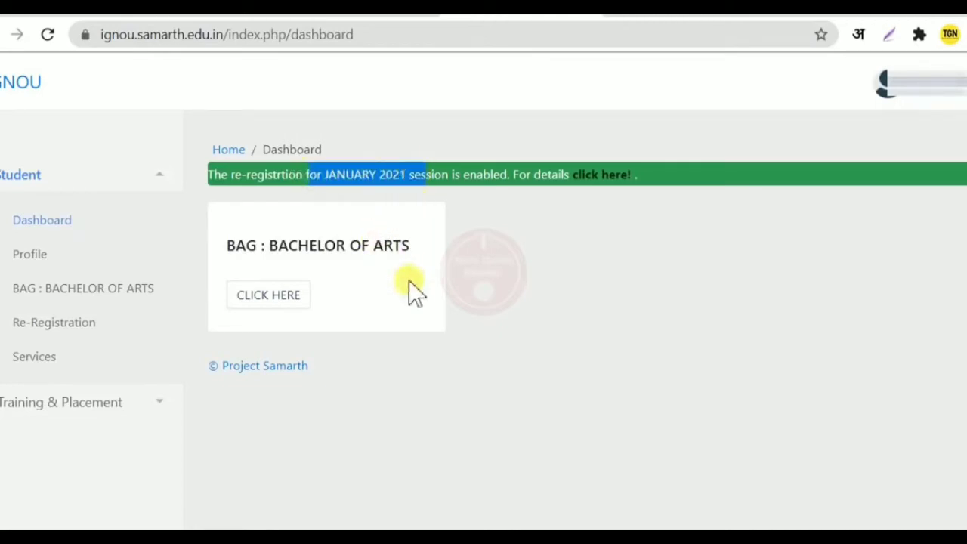
{"action": "left_click", "coordinate": [409, 284]}
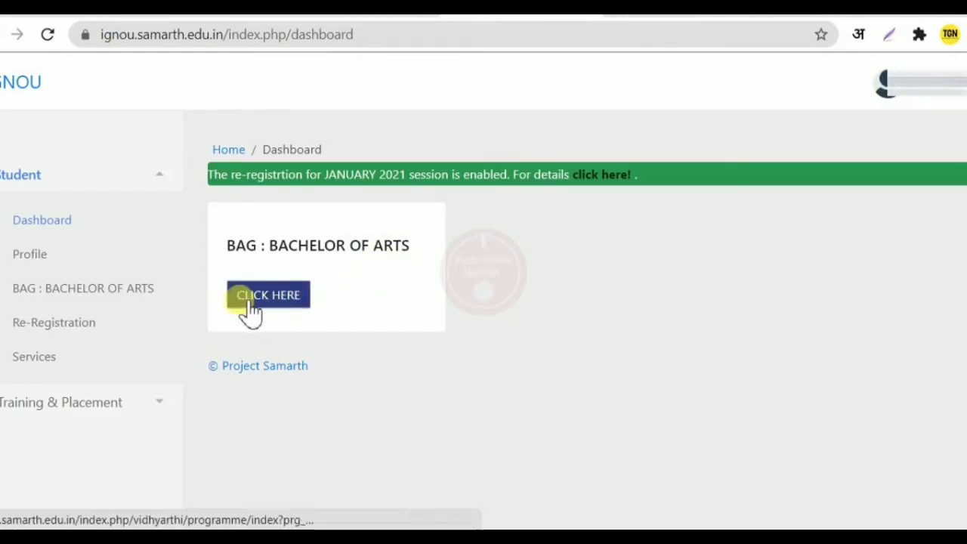
{"action": "left_click", "coordinate": [288, 308]}
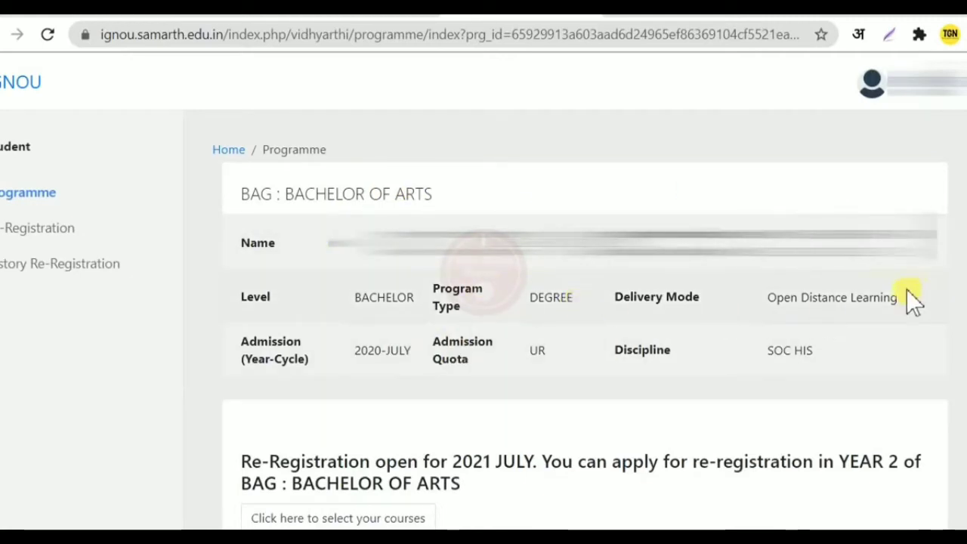
- Examine the programme page's re-registration notice for the open session and the year that can be applied for
{"action": "scroll", "coordinate": [481, 190], "scroll_direction": "down", "scroll_amount": 3}
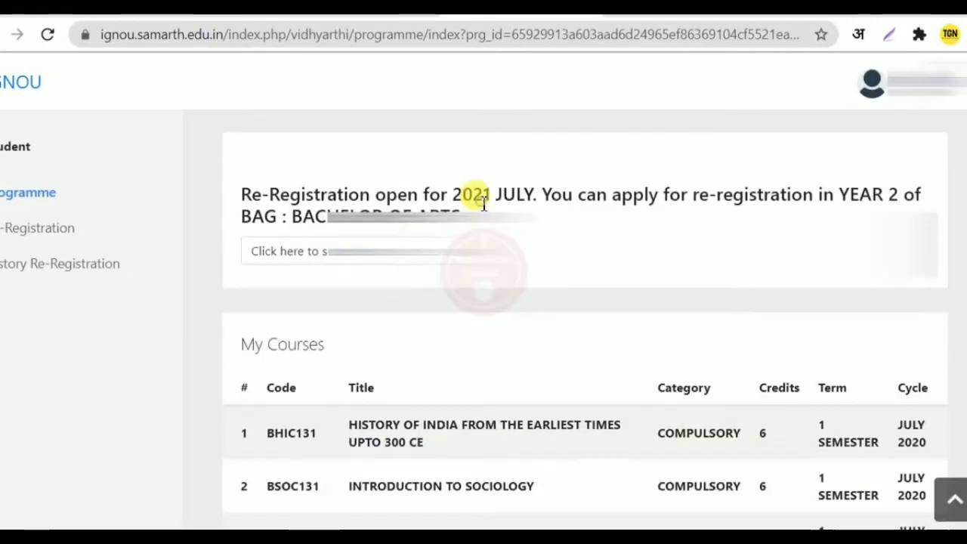
{"action": "left_click_drag", "start_coordinate": [454, 191], "coordinate": [537, 190]}
{"action": "left_click", "coordinate": [536, 205]}
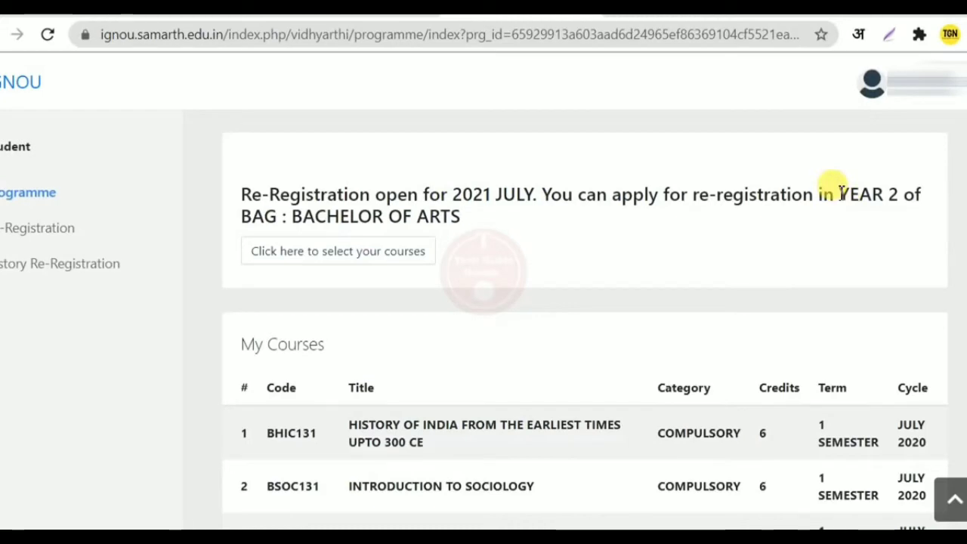
{"action": "left_click_drag", "start_coordinate": [840, 192], "coordinate": [923, 198]}
{"action": "left_click", "coordinate": [876, 226]}
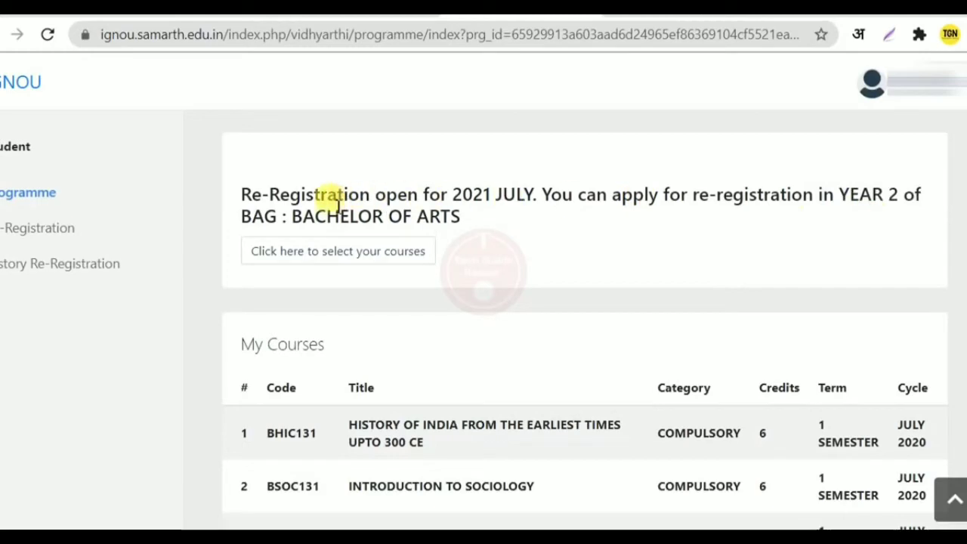
{"action": "left_click_drag", "start_coordinate": [839, 194], "coordinate": [903, 197]}
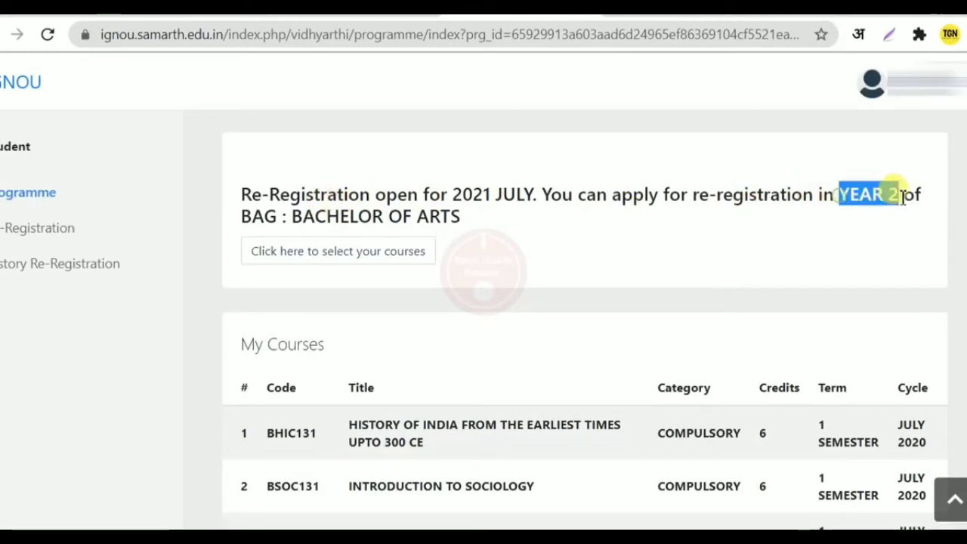
{"action": "left_click", "coordinate": [487, 213]}
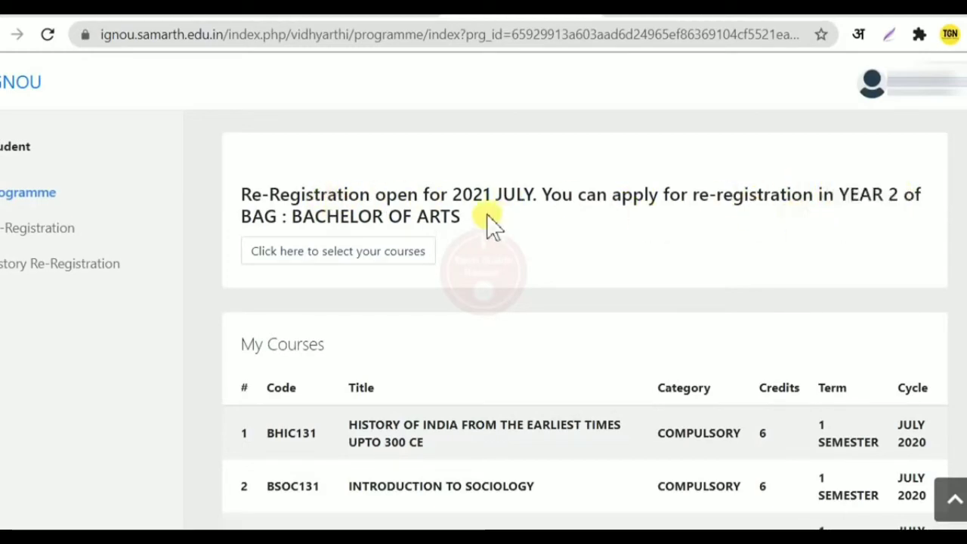
- Look through the My Courses list and open the course selection form for re-registration
{"action": "scroll", "coordinate": [483, 272], "scroll_direction": "down", "scroll_amount": 5}
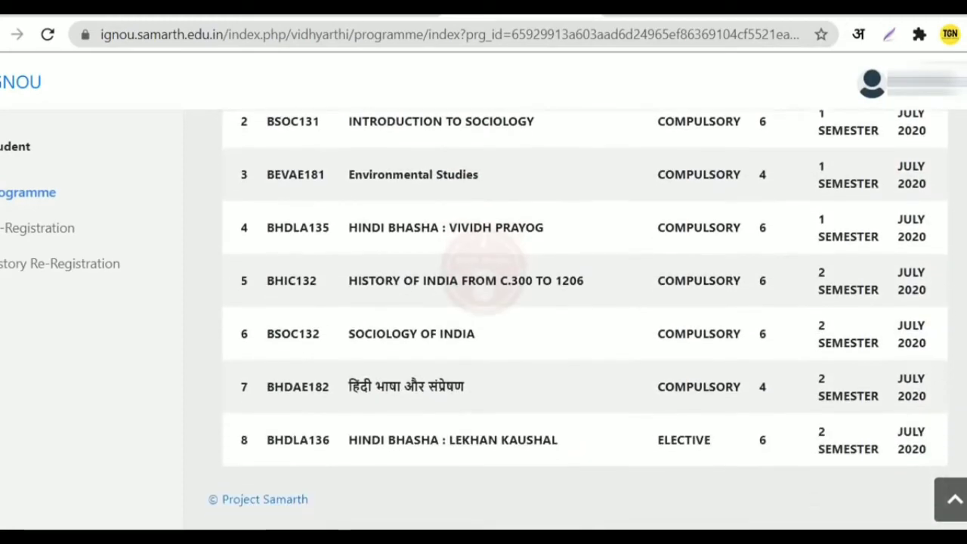
{"action": "scroll", "coordinate": [585, 317], "scroll_direction": "up", "scroll_amount": 5}
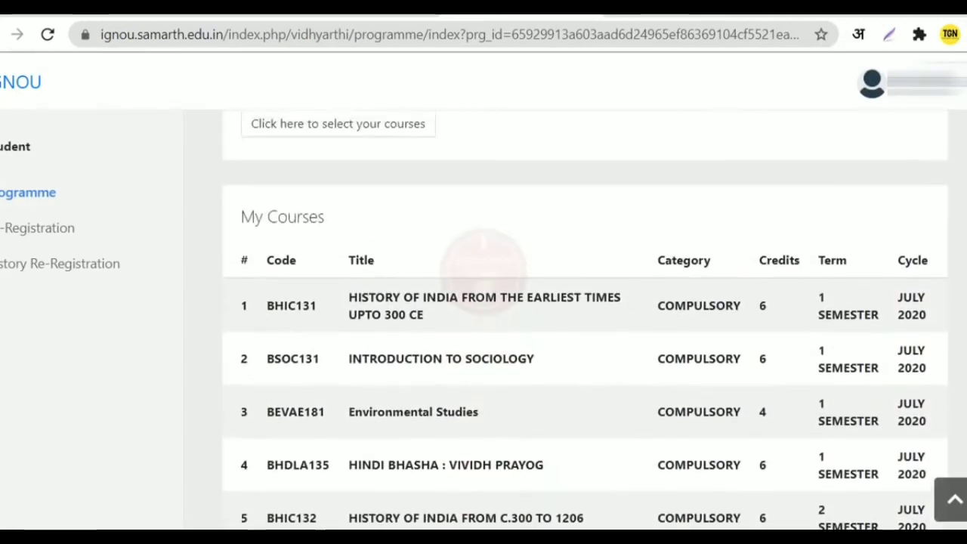
{"action": "scroll", "coordinate": [585, 317], "scroll_direction": "up", "scroll_amount": 1}
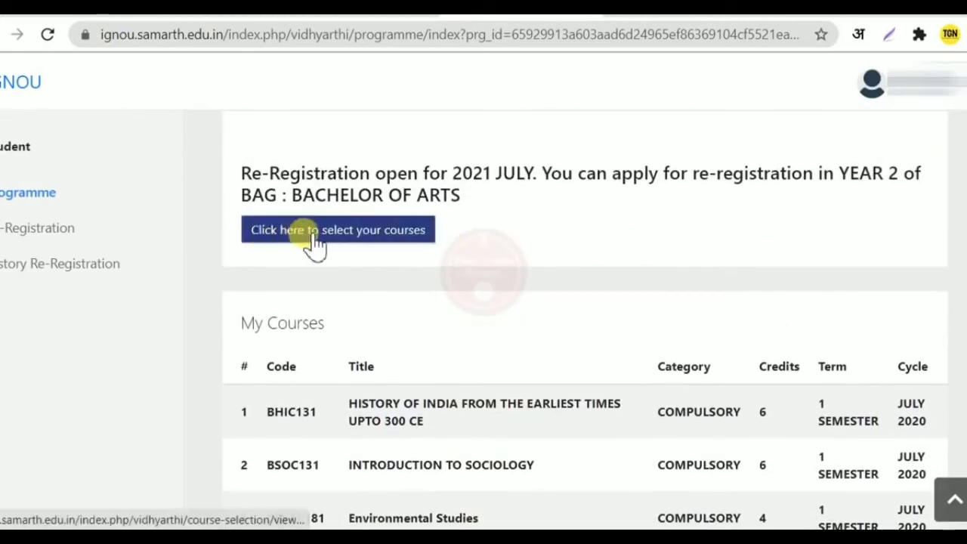
{"action": "left_click", "coordinate": [383, 243]}
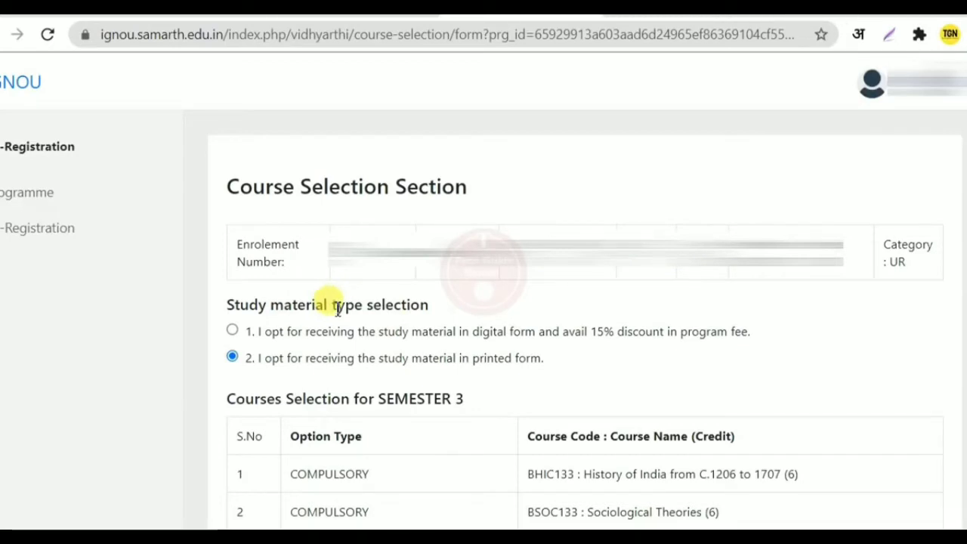
- Compare the digital and printed study material options, including the programme fee discount for the digital form
{"action": "left_click_drag", "start_coordinate": [380, 339], "coordinate": [763, 338]}
{"action": "left_click", "coordinate": [763, 337]}
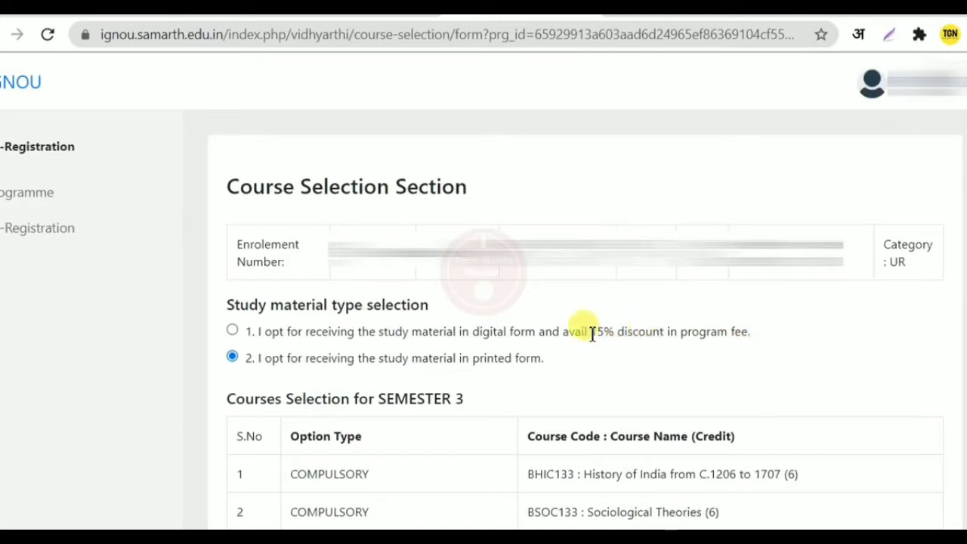
{"action": "left_click_drag", "start_coordinate": [589, 332], "coordinate": [754, 335]}
{"action": "left_click", "coordinate": [753, 333]}
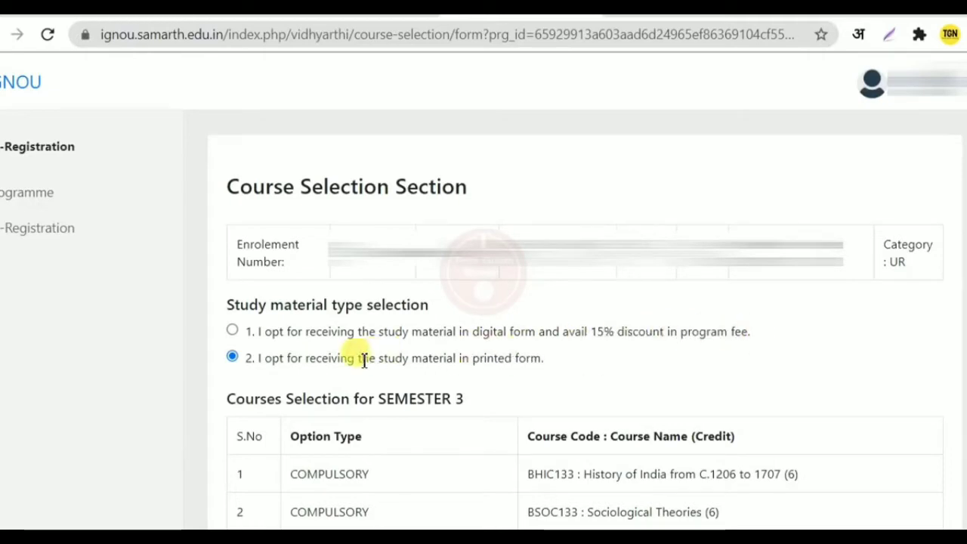
{"action": "left_click_drag", "start_coordinate": [361, 360], "coordinate": [549, 361]}
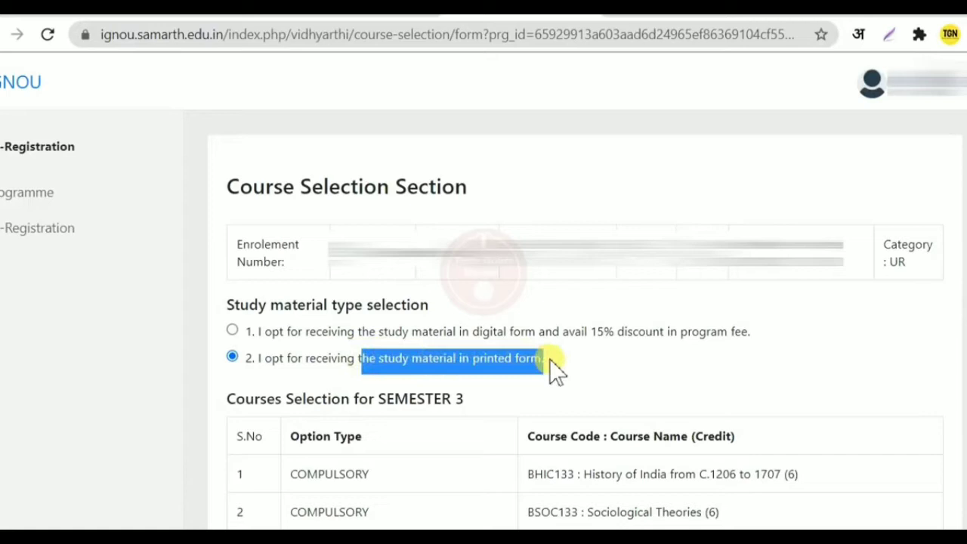
{"action": "left_click", "coordinate": [479, 376]}
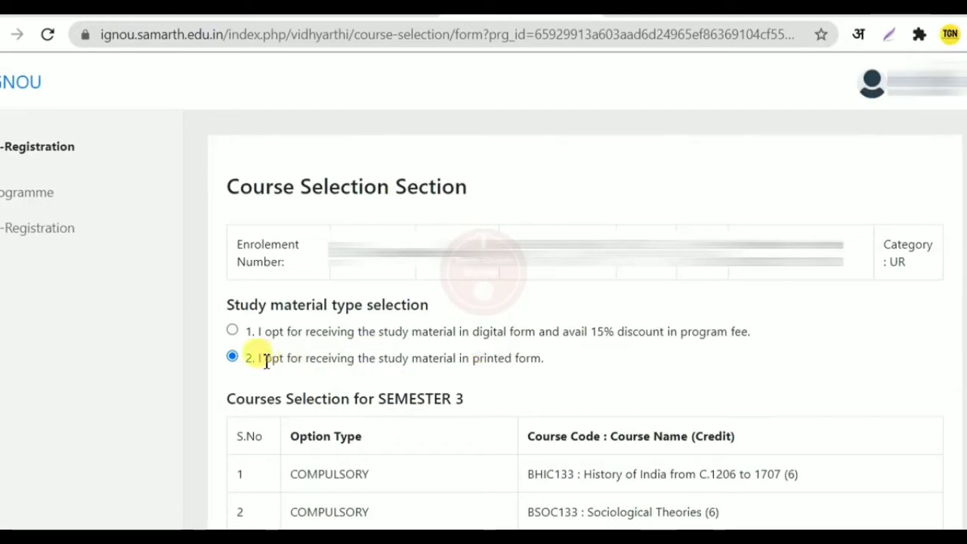
{"action": "left_click_drag", "start_coordinate": [274, 361], "coordinate": [533, 355]}
{"action": "left_click", "coordinate": [470, 367]}
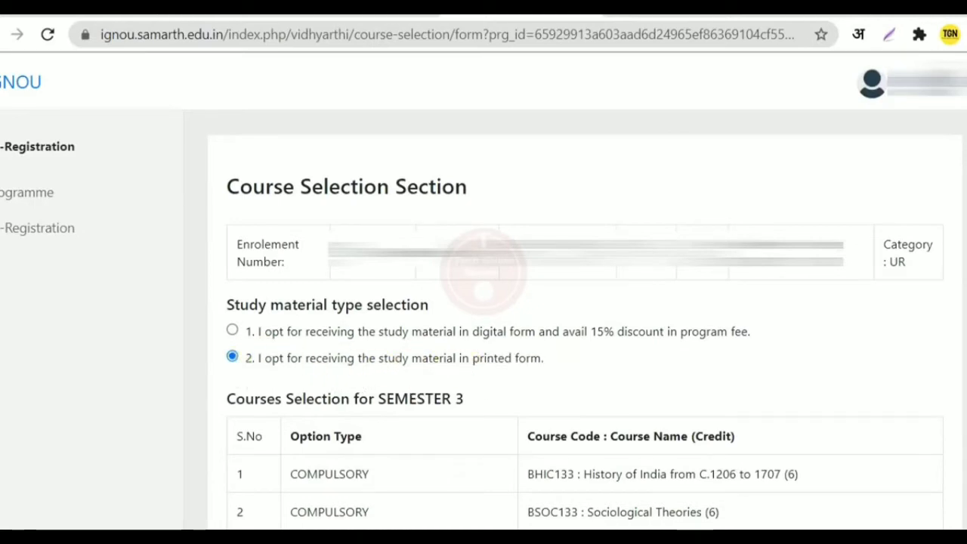
- Review the Semester 3 compulsory courses and choose BHDLA137 : Hindi Bhasha (6) as the Select One course
{"action": "scroll", "coordinate": [485, 169], "scroll_direction": "down", "scroll_amount": 2}
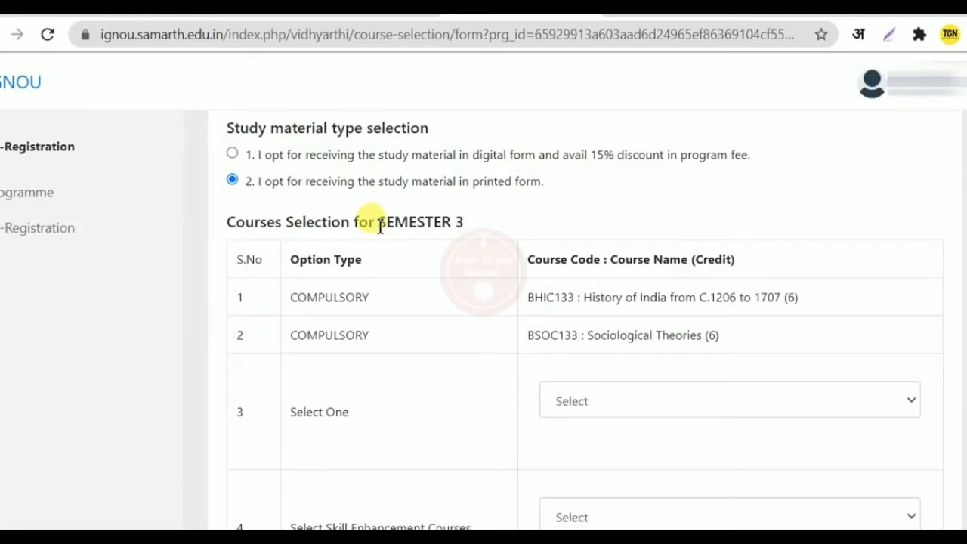
{"action": "left_click_drag", "start_coordinate": [378, 222], "coordinate": [466, 221]}
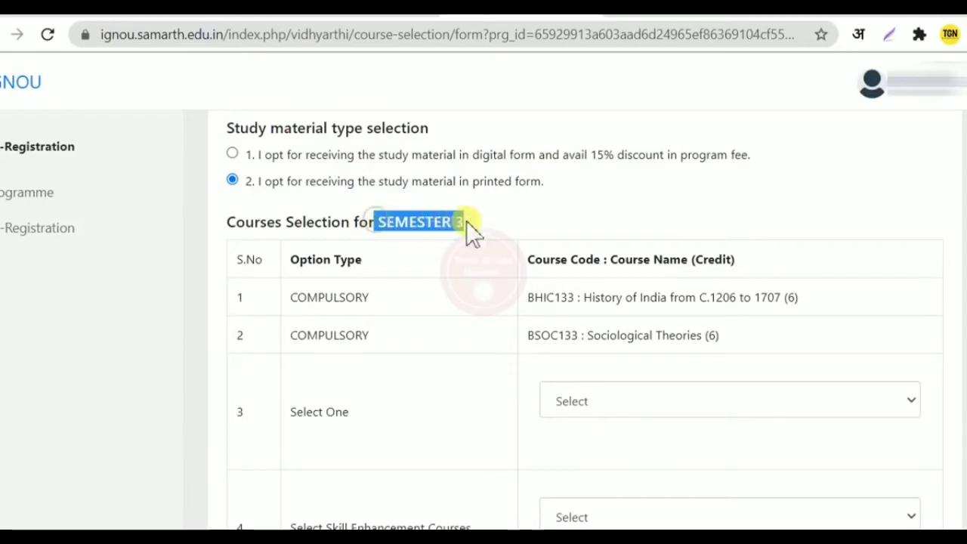
{"action": "left_click", "coordinate": [395, 224]}
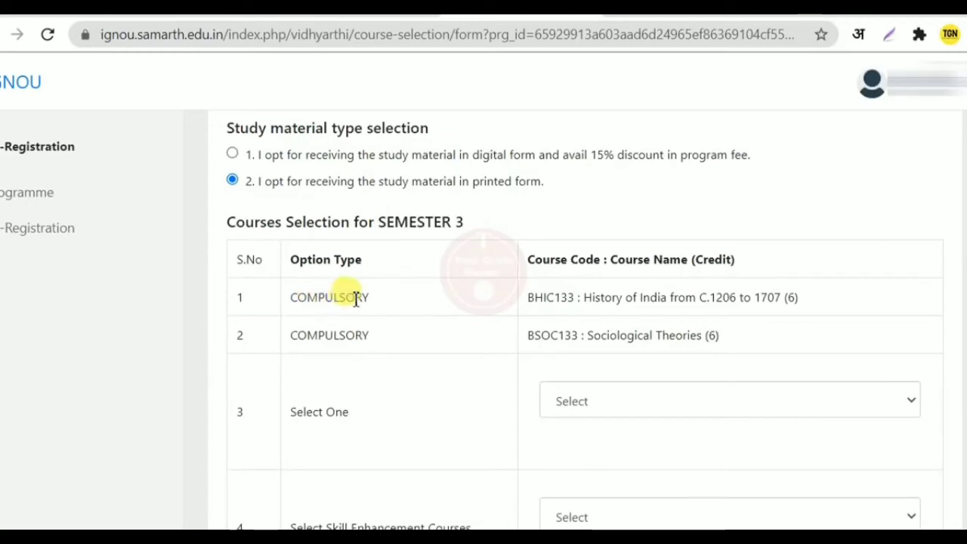
{"action": "left_click_drag", "start_coordinate": [354, 297], "coordinate": [521, 306]}
{"action": "left_click", "coordinate": [559, 310]}
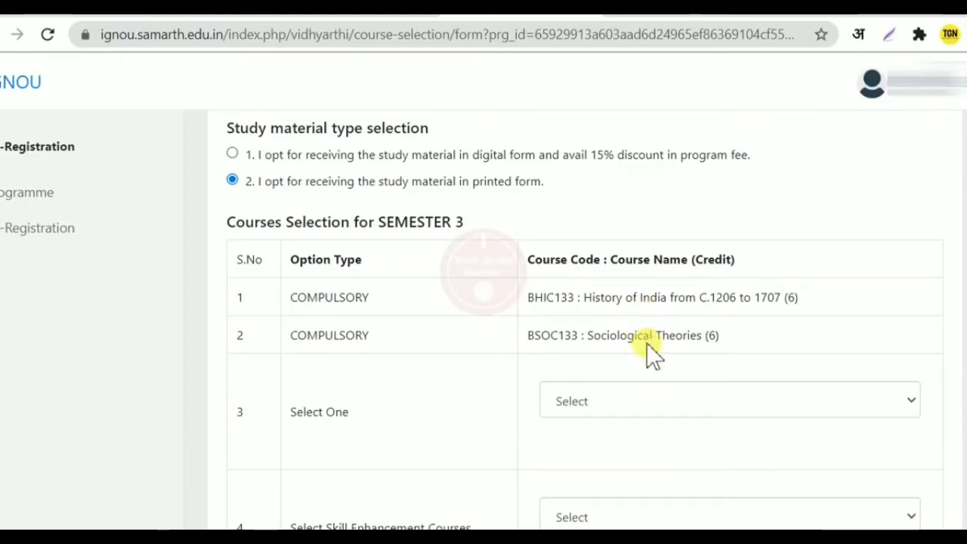
{"action": "scroll", "coordinate": [647, 351], "scroll_direction": "down", "scroll_amount": 1}
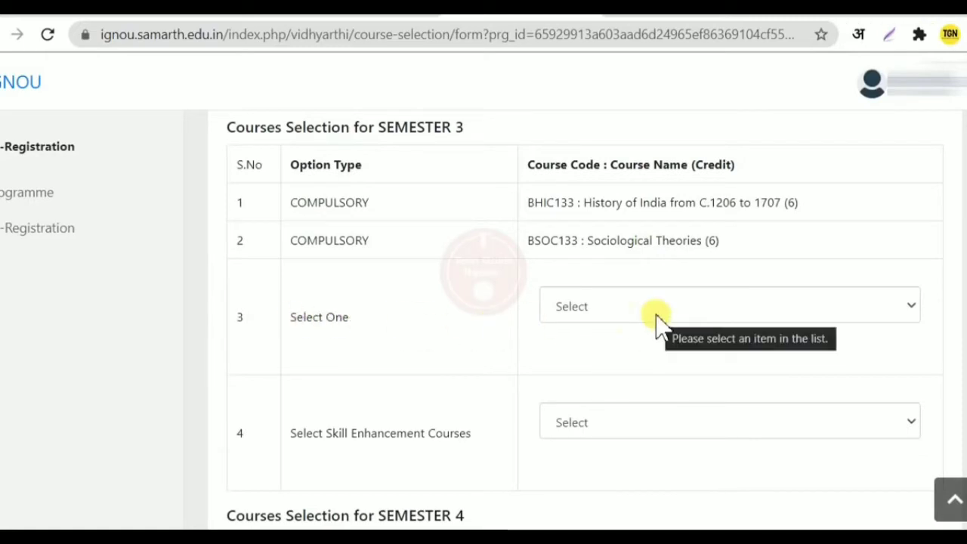
{"action": "left_click", "coordinate": [656, 316]}
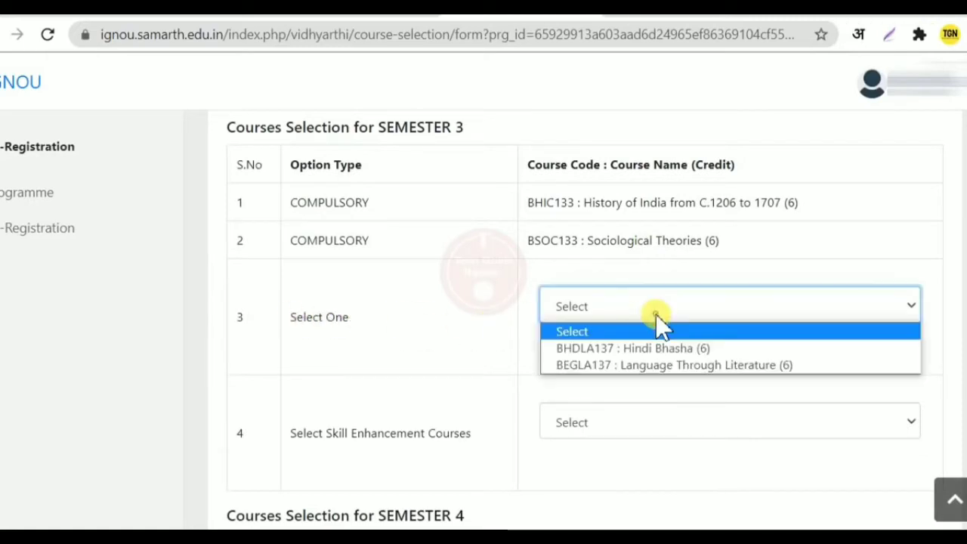
{"action": "left_click", "coordinate": [624, 349]}
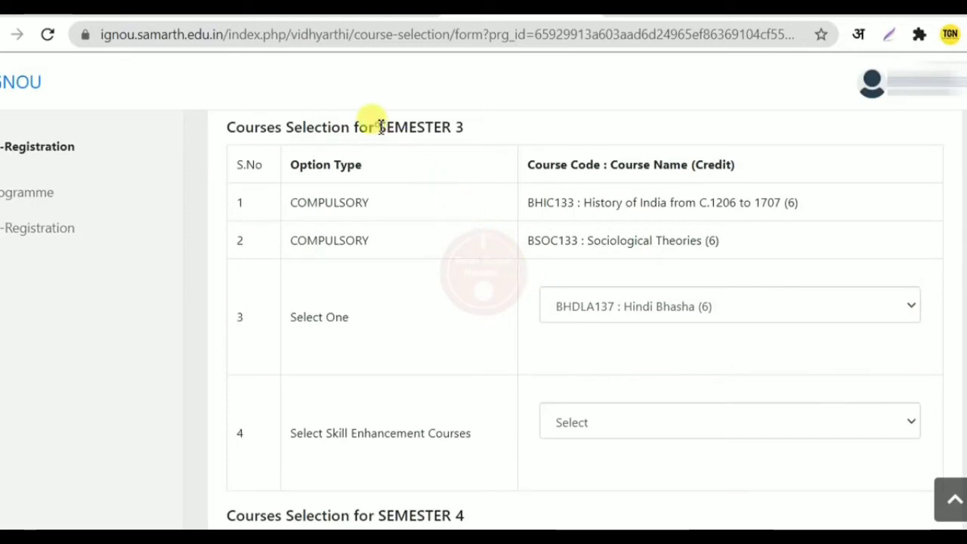
- Choose BHDS183 as the Semester 3 skill enhancement course
{"action": "left_click_drag", "start_coordinate": [375, 126], "coordinate": [469, 162]}
{"action": "left_click", "coordinate": [470, 273]}
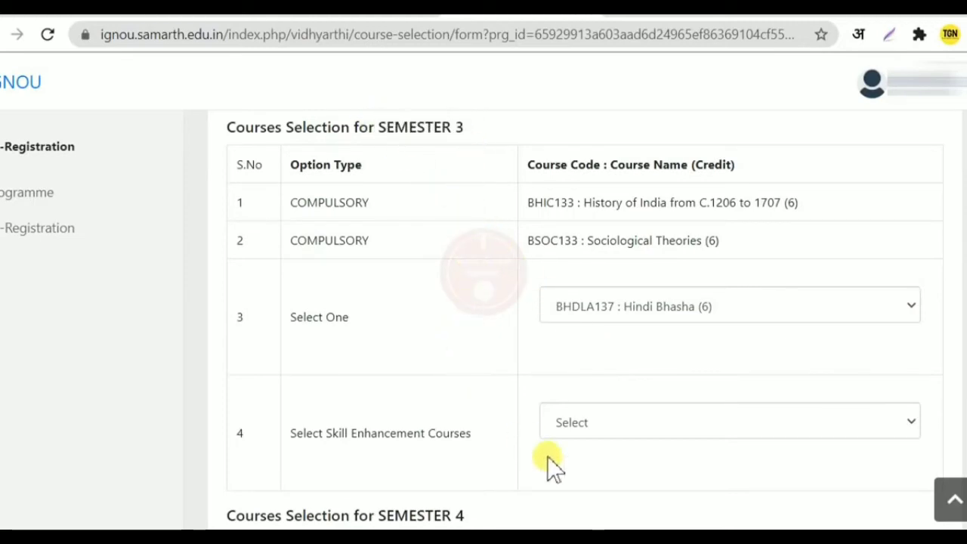
{"action": "left_click_drag", "start_coordinate": [293, 435], "coordinate": [486, 446]}
{"action": "left_click", "coordinate": [597, 424]}
{"action": "scroll", "coordinate": [613, 332], "scroll_direction": "down", "scroll_amount": 3}
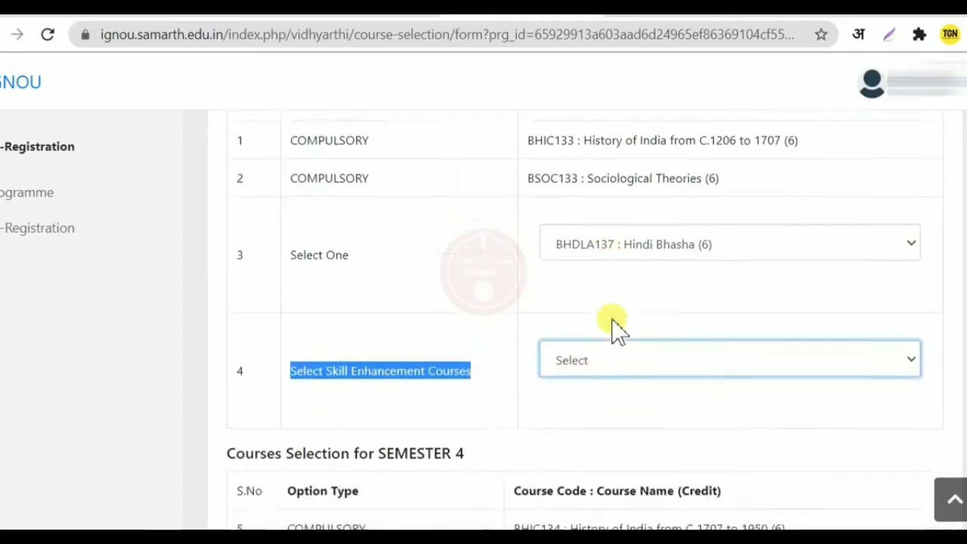
{"action": "left_click", "coordinate": [593, 234]}
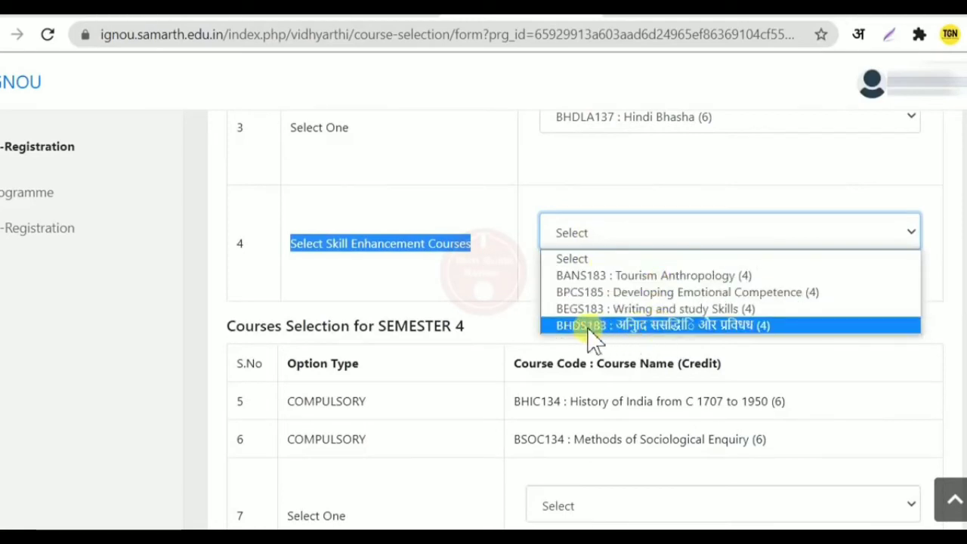
{"action": "left_click", "coordinate": [653, 325]}
{"action": "left_click", "coordinate": [540, 302]}
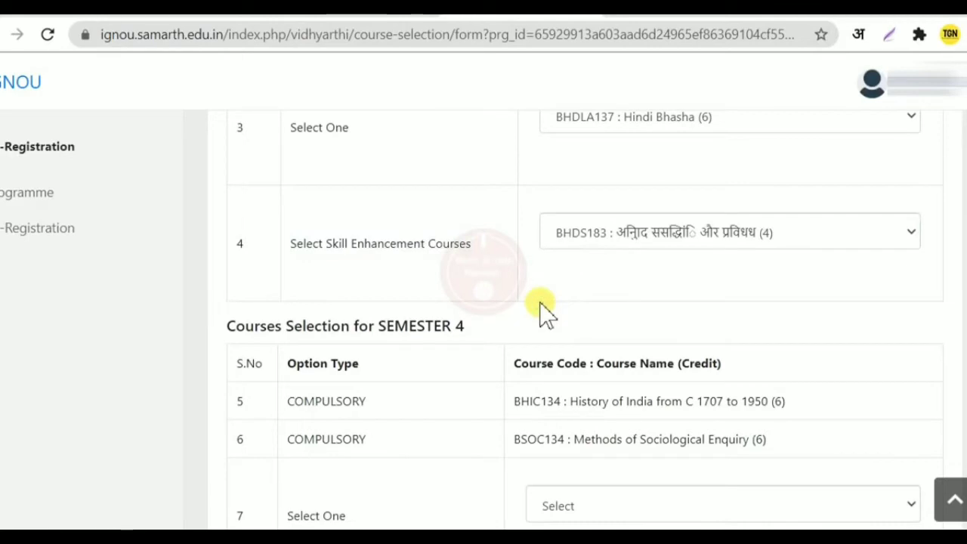
{"action": "scroll", "coordinate": [540, 310], "scroll_direction": "down", "scroll_amount": 1}
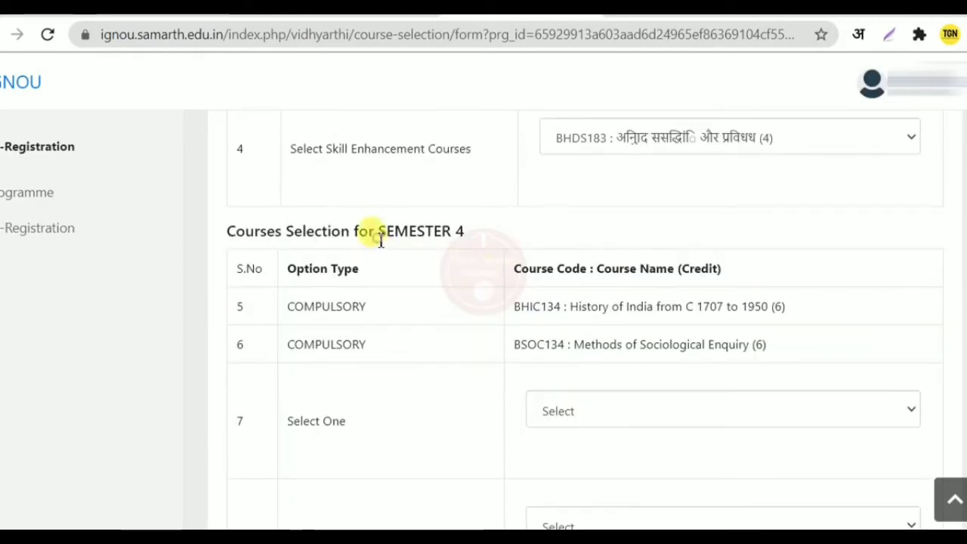
- Review the Semester 4 compulsory courses and choose BHDLA138 : BHDLA138 (6) as the Select One course
{"action": "left_click_drag", "start_coordinate": [380, 239], "coordinate": [466, 239]}
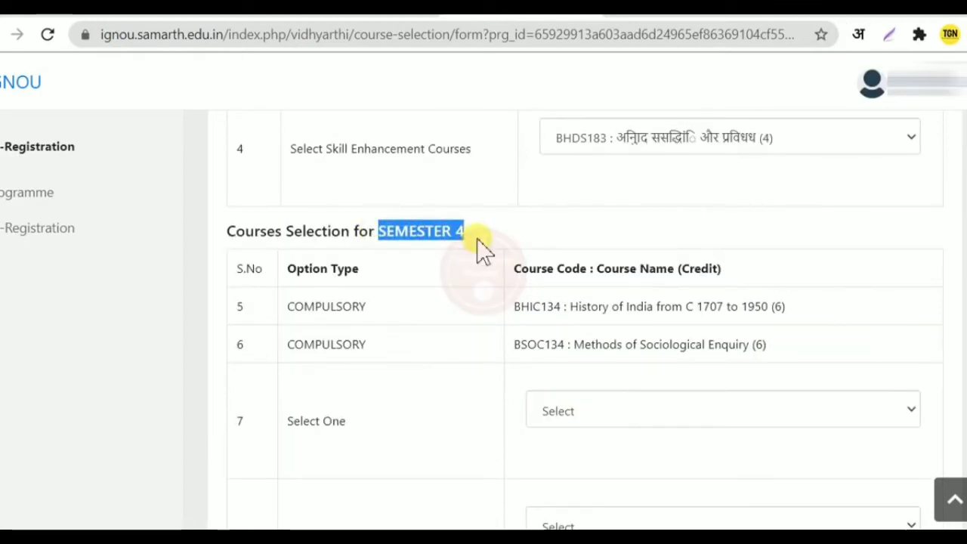
{"action": "left_click_drag", "start_coordinate": [315, 306], "coordinate": [398, 319]}
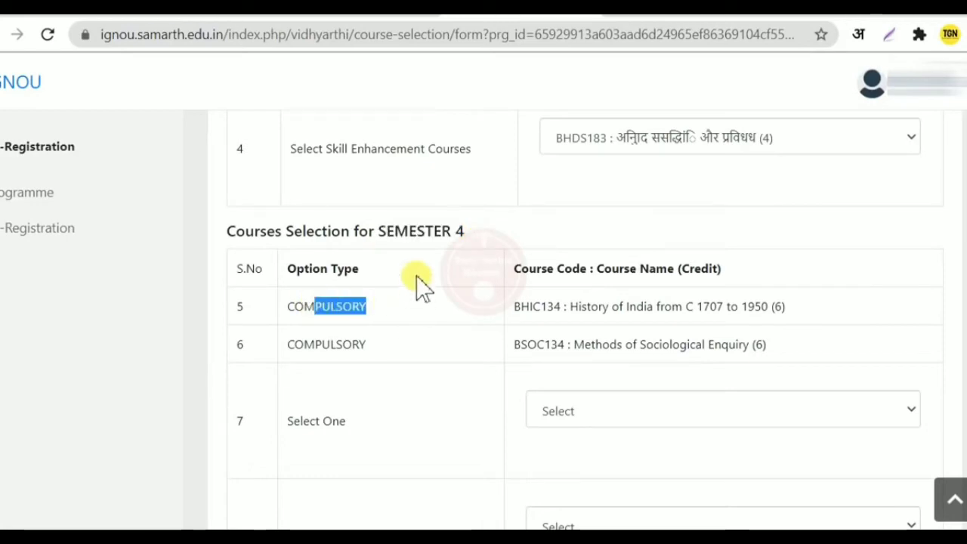
{"action": "left_click_drag", "start_coordinate": [303, 345], "coordinate": [397, 355]}
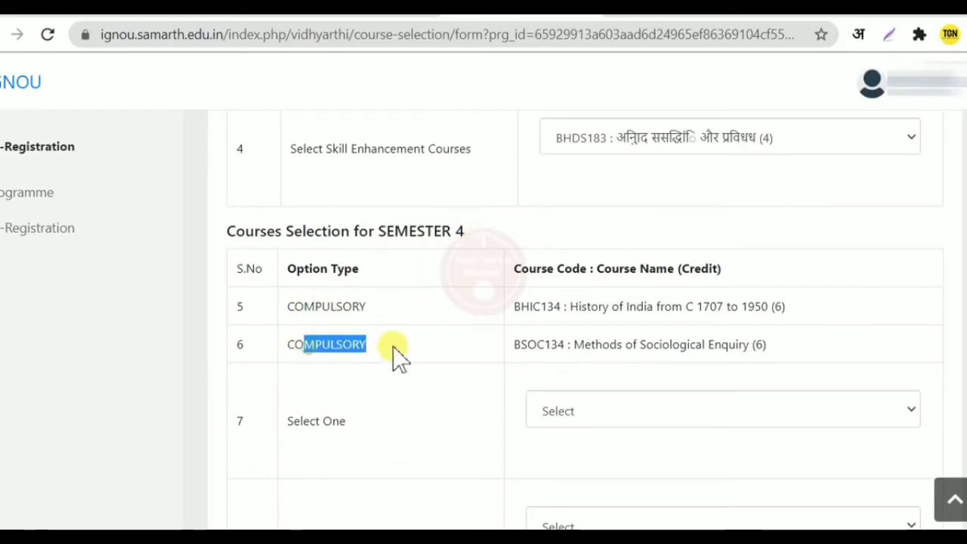
{"action": "left_click", "coordinate": [399, 346]}
{"action": "left_click_drag", "start_coordinate": [787, 306], "coordinate": [580, 324]}
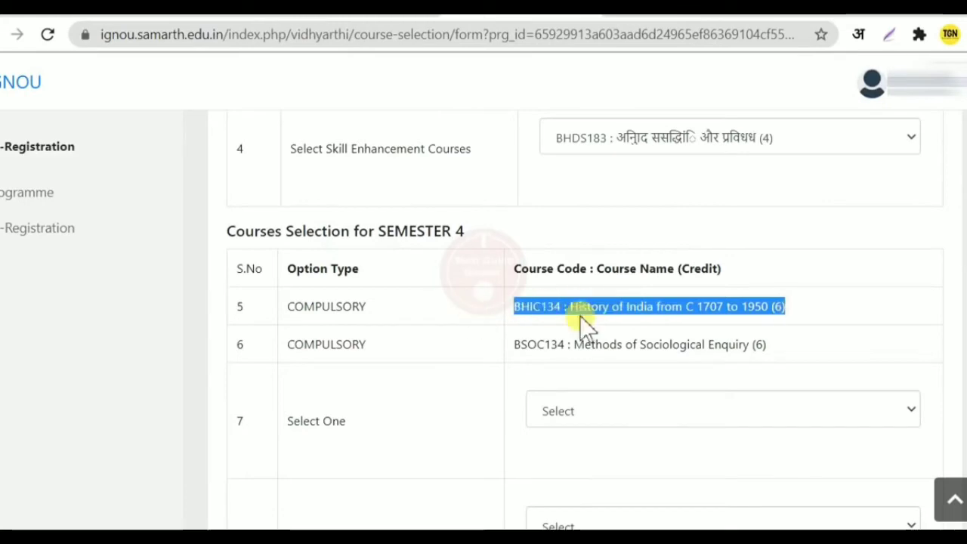
{"action": "left_click_drag", "start_coordinate": [770, 344], "coordinate": [512, 345]}
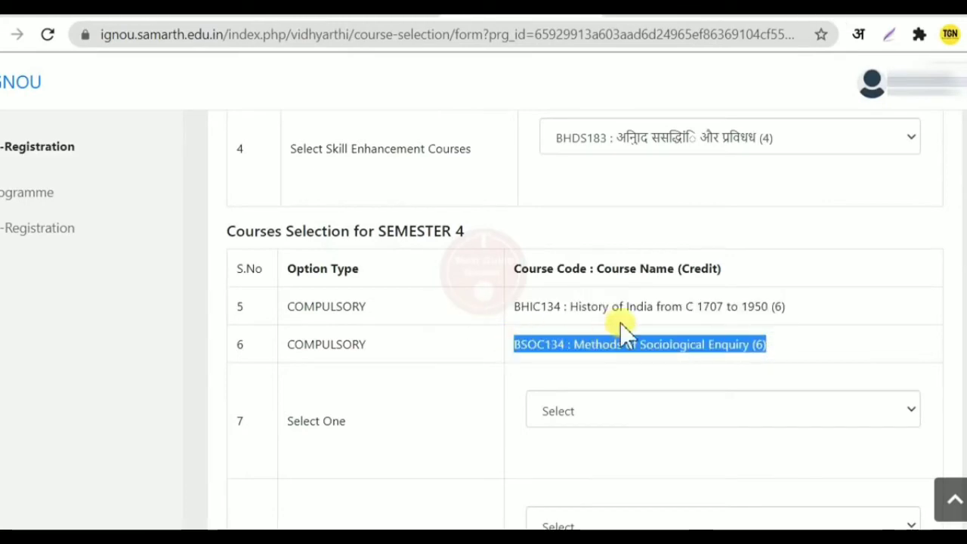
{"action": "left_click", "coordinate": [622, 348]}
{"action": "scroll", "coordinate": [623, 343], "scroll_direction": "down", "scroll_amount": 1}
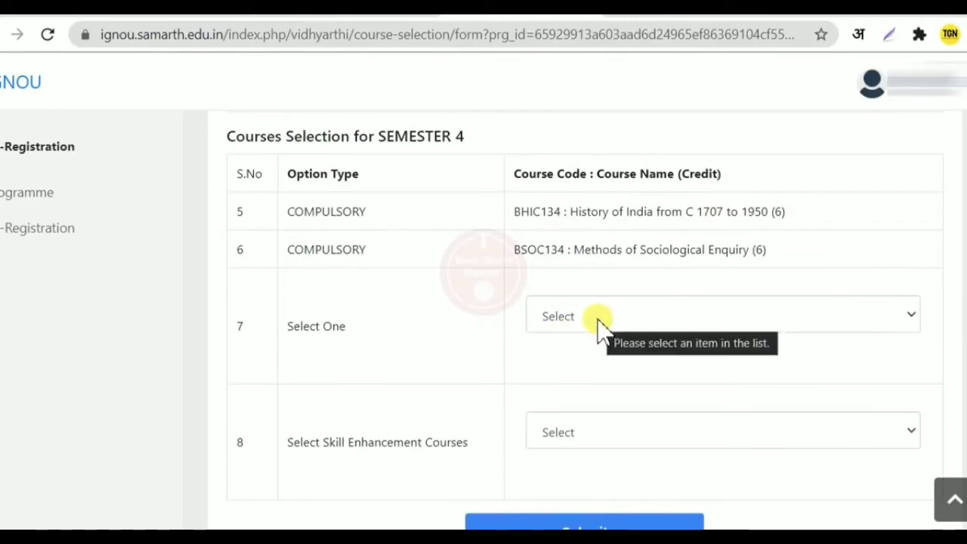
{"action": "left_click", "coordinate": [599, 325]}
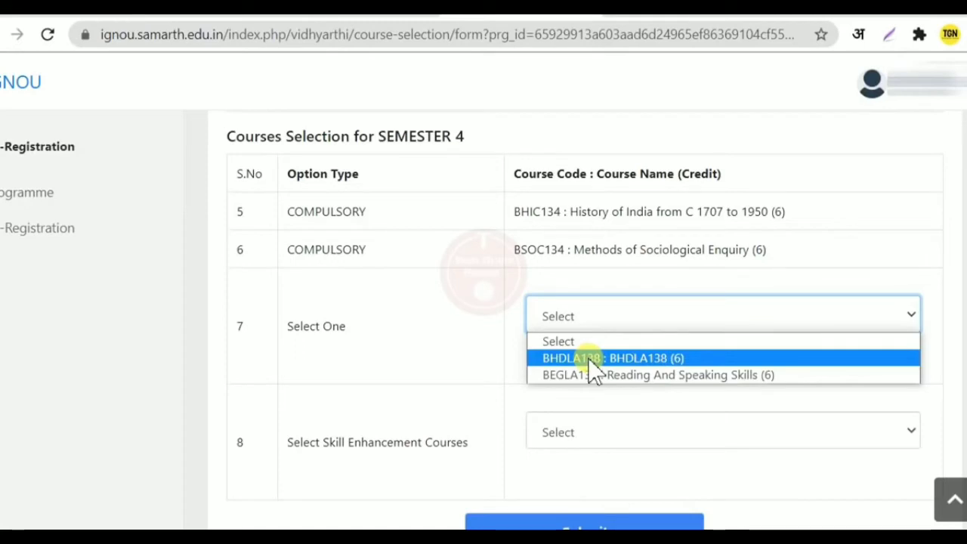
{"action": "left_click", "coordinate": [595, 358]}
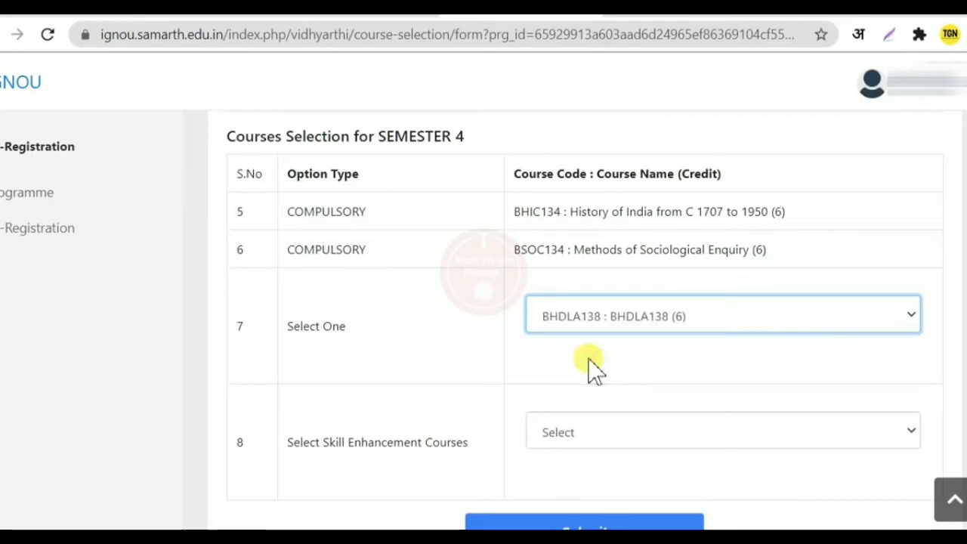
{"action": "left_click", "coordinate": [590, 368]}
- Choose BHDS184 : RADIO LEKHAN (4) as the Semester 4 skill enhancement course
{"action": "scroll", "coordinate": [588, 368], "scroll_direction": "down", "scroll_amount": 1}
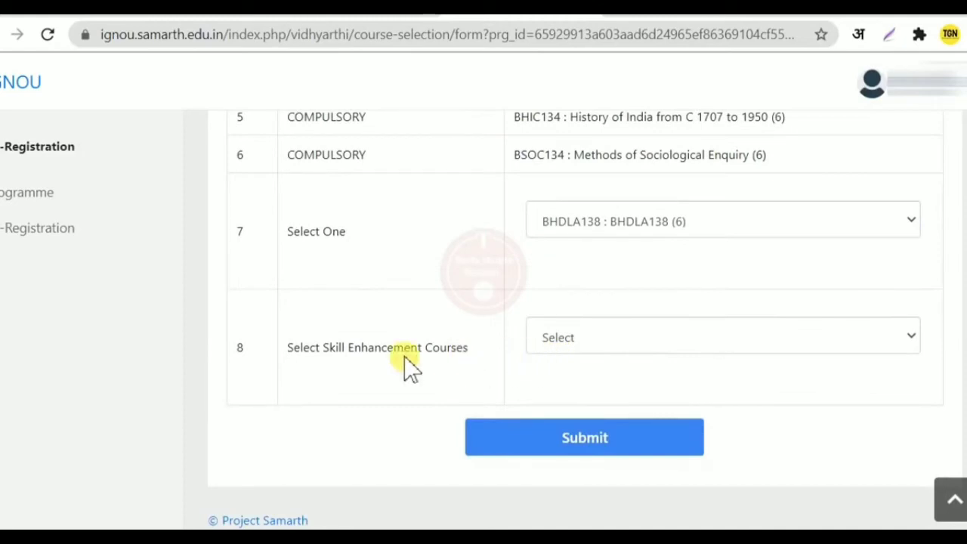
{"action": "left_click_drag", "start_coordinate": [287, 352], "coordinate": [467, 349]}
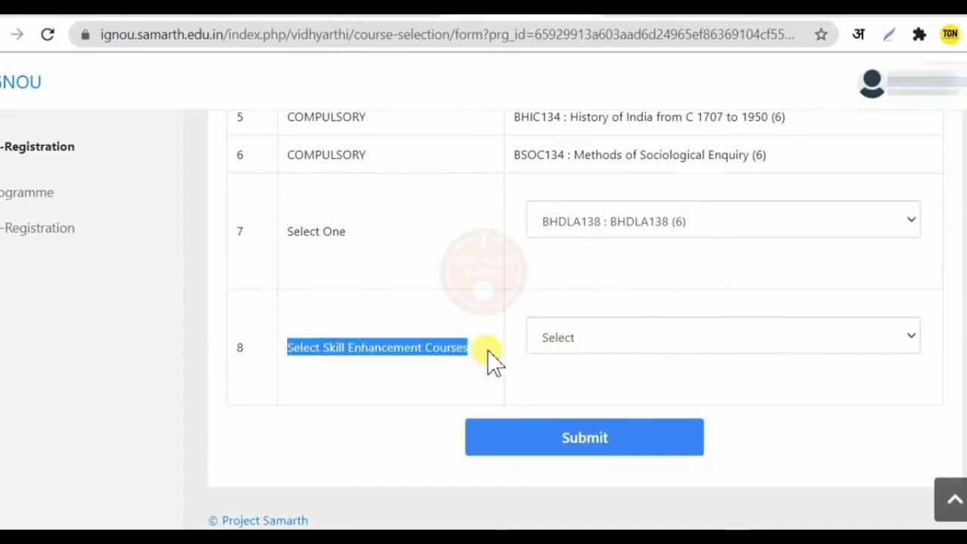
{"action": "left_click", "coordinate": [482, 352]}
{"action": "left_click", "coordinate": [588, 339]}
{"action": "scroll", "coordinate": [593, 338], "scroll_direction": "down", "scroll_amount": 1}
{"action": "left_click", "coordinate": [598, 317]}
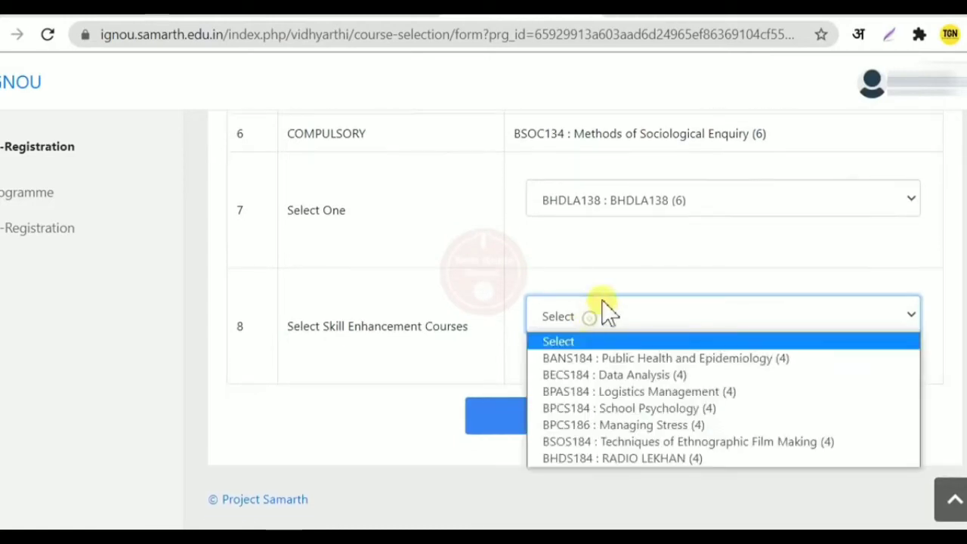
{"action": "left_click", "coordinate": [645, 459]}
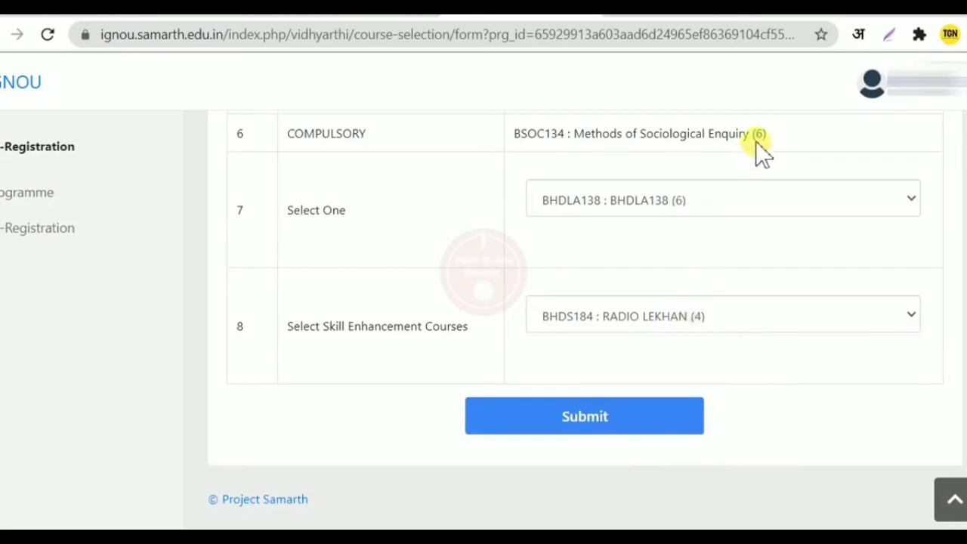
- Check the course choices for Semesters 3 and 4 and submit the course selection form
{"action": "scroll", "coordinate": [738, 272], "scroll_direction": "up", "scroll_amount": 1}
{"action": "scroll", "coordinate": [740, 303], "scroll_direction": "up", "scroll_amount": 1}
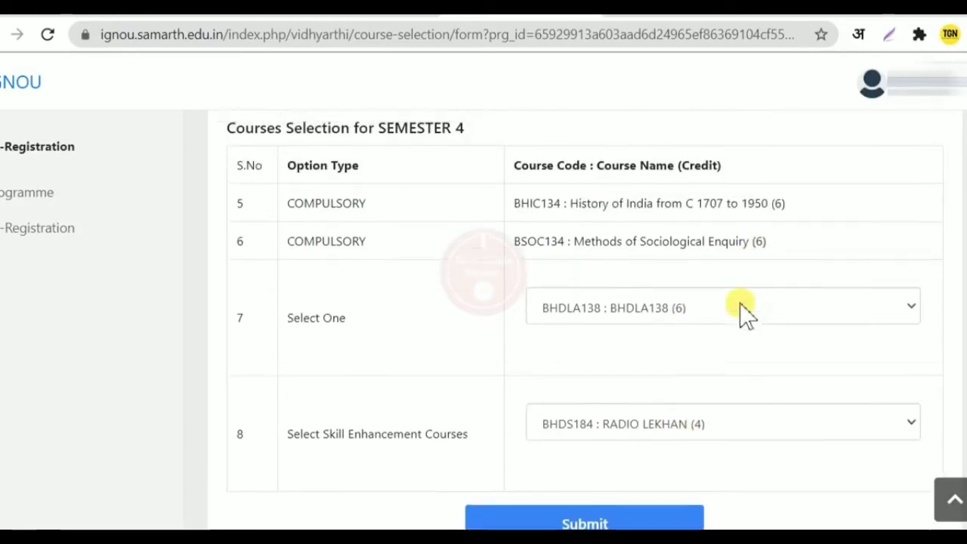
{"action": "scroll", "coordinate": [739, 303], "scroll_direction": "down", "scroll_amount": 1}
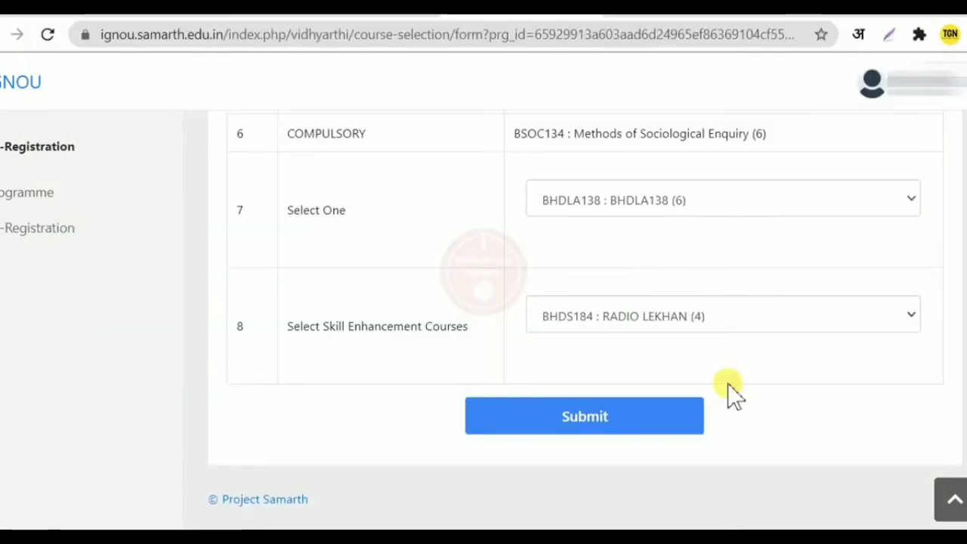
{"action": "scroll", "coordinate": [728, 383], "scroll_direction": "up", "scroll_amount": 3}
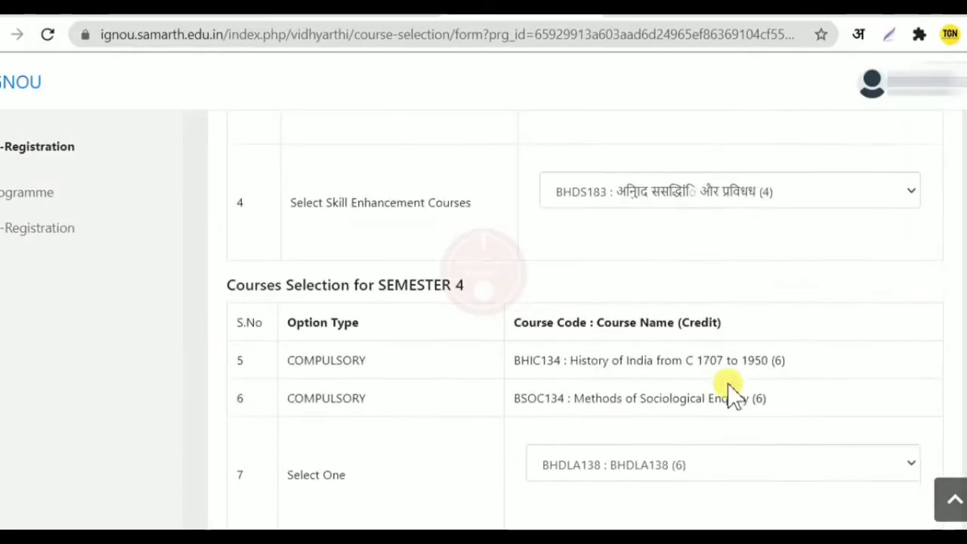
{"action": "scroll", "coordinate": [728, 383], "scroll_direction": "up", "scroll_amount": 4}
{"action": "scroll", "coordinate": [728, 383], "scroll_direction": "down", "scroll_amount": 1}
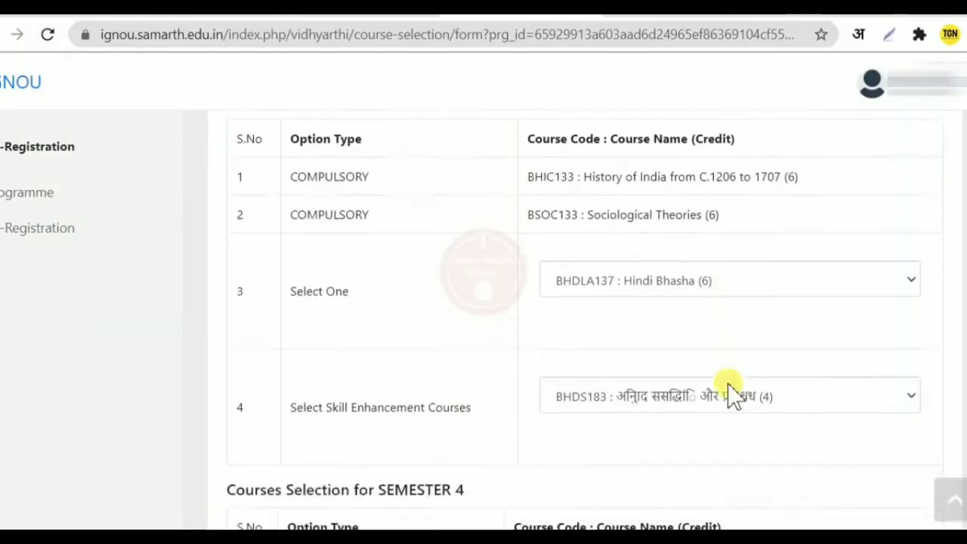
{"action": "scroll", "coordinate": [727, 393], "scroll_direction": "down", "scroll_amount": 6}
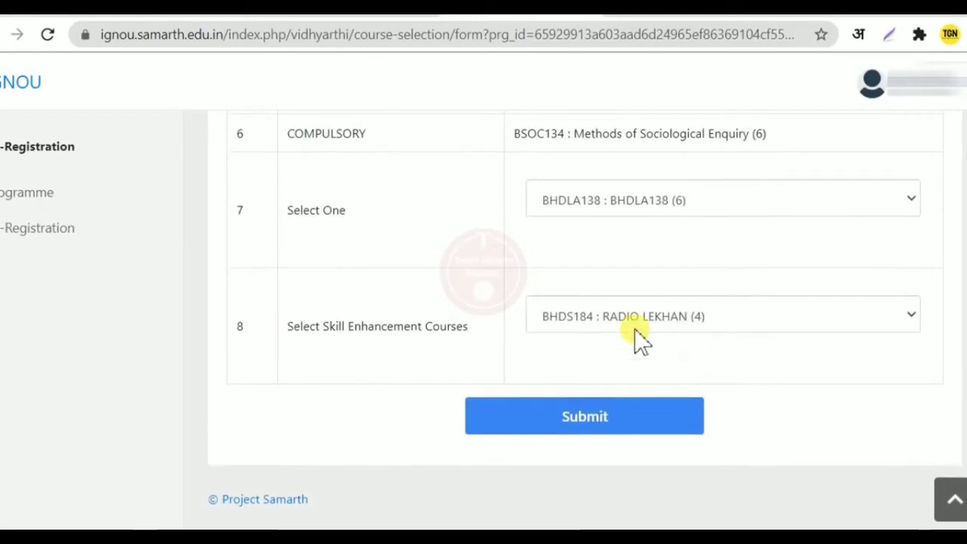
{"action": "left_click", "coordinate": [612, 427]}
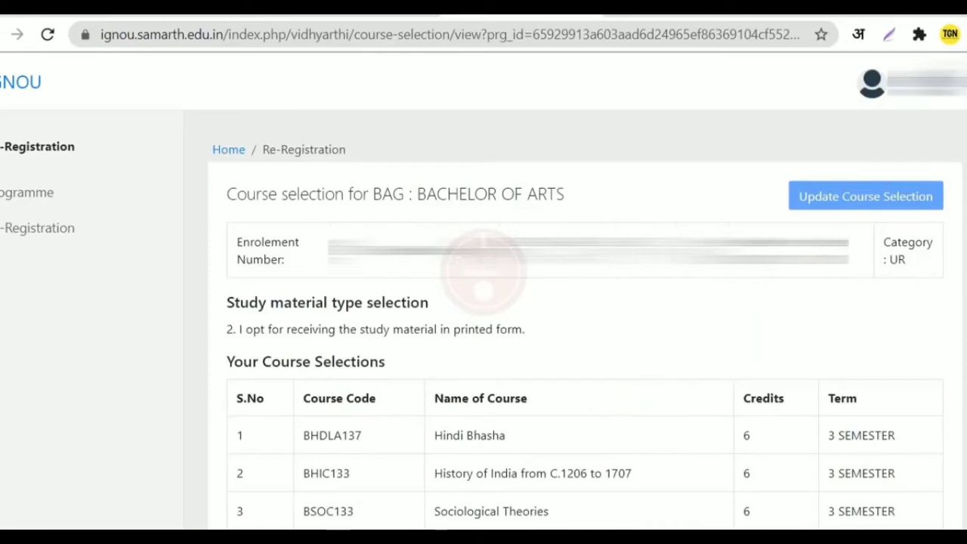
- Review the submitted study material type and the selected courses with their credits and terms
{"action": "scroll", "coordinate": [522, 185], "scroll_direction": "down", "scroll_amount": 2}
{"action": "left_click_drag", "start_coordinate": [527, 172], "coordinate": [248, 169]}
{"action": "scroll", "coordinate": [395, 190], "scroll_direction": "down", "scroll_amount": 3}
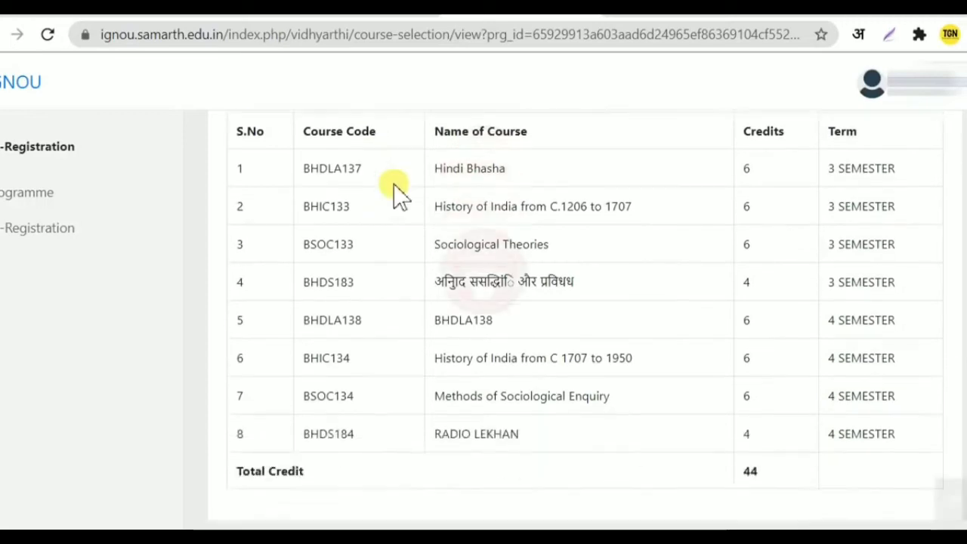
{"action": "scroll", "coordinate": [431, 259], "scroll_direction": "up", "scroll_amount": 1}
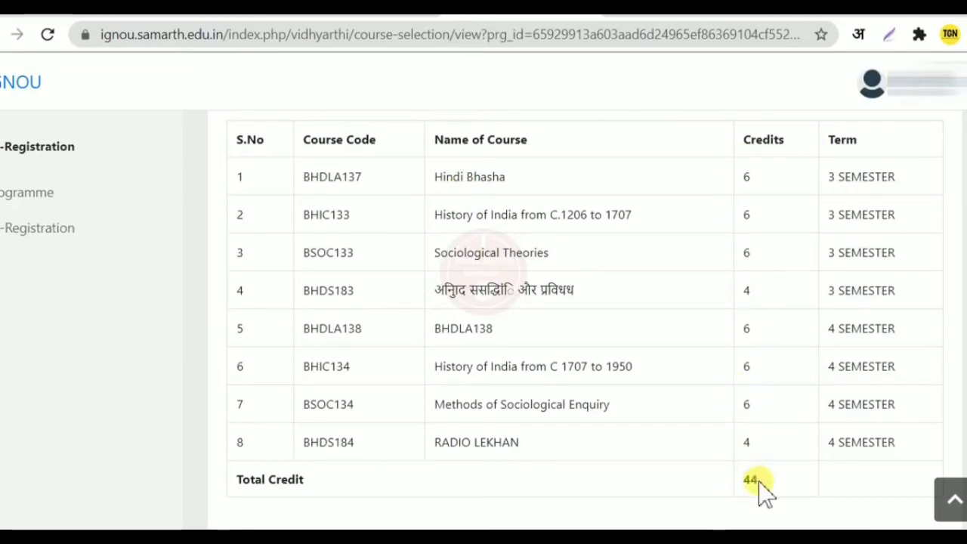
{"action": "left_click", "coordinate": [699, 482]}
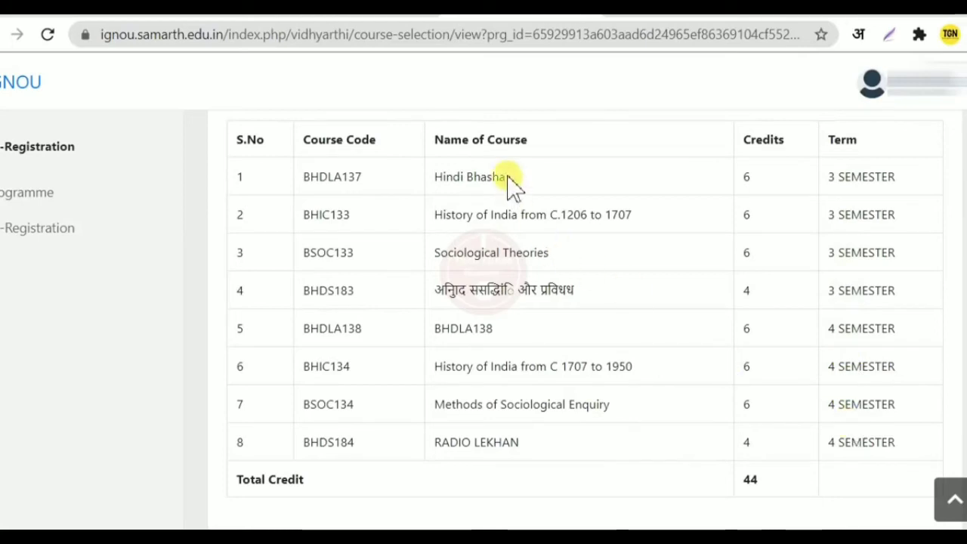
- Examine the re-registration fee details and payment gateway options, and recheck the selected course list
{"action": "scroll", "coordinate": [357, 465], "scroll_direction": "down", "scroll_amount": 5}
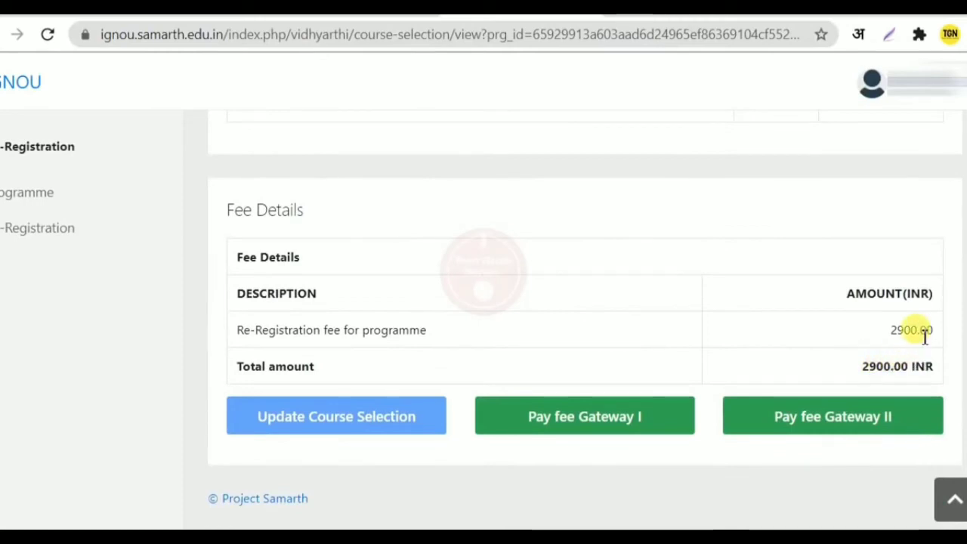
{"action": "left_click_drag", "start_coordinate": [939, 377], "coordinate": [853, 372]}
{"action": "left_click", "coordinate": [825, 370]}
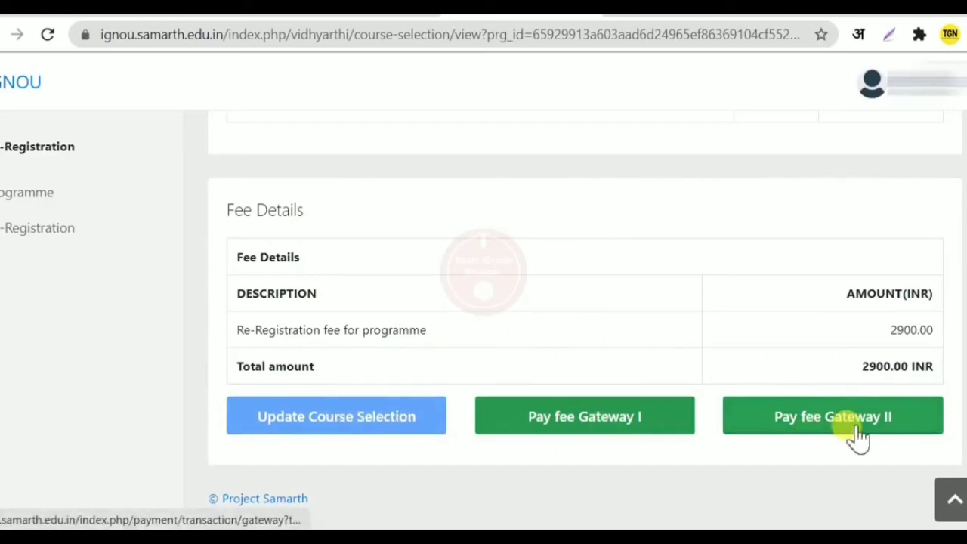
{"action": "scroll", "coordinate": [461, 333], "scroll_direction": "up", "scroll_amount": 5}
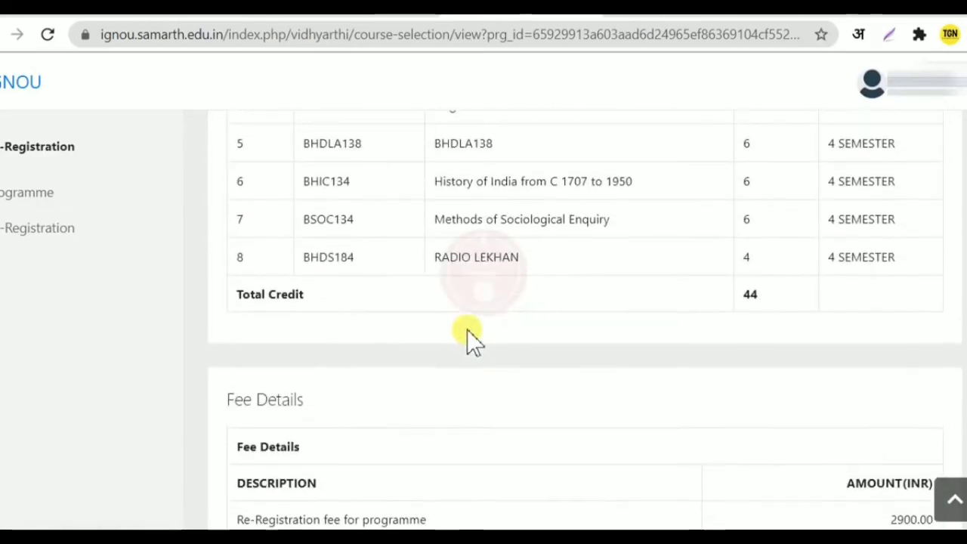
{"action": "scroll", "coordinate": [466, 364], "scroll_direction": "down", "scroll_amount": 4}
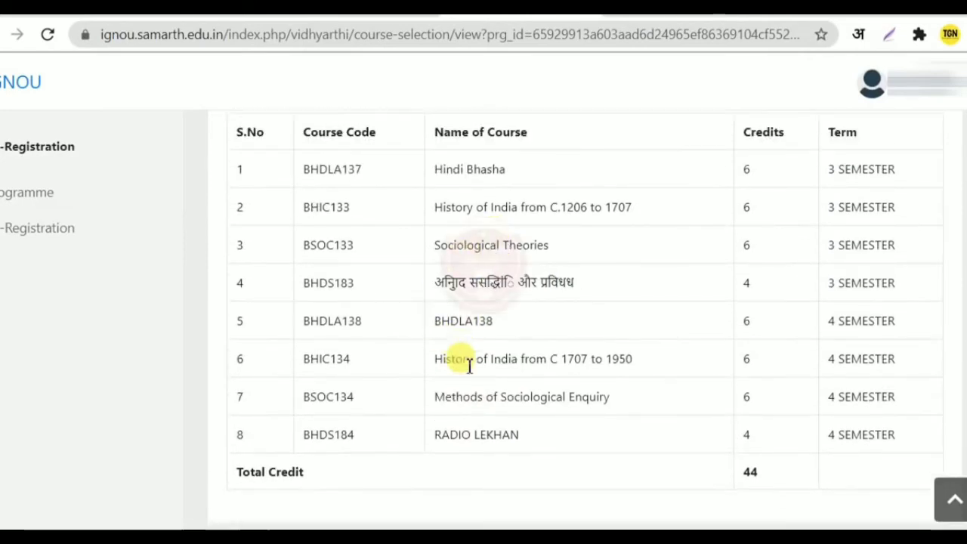
{"action": "scroll", "coordinate": [469, 367], "scroll_direction": "down", "scroll_amount": 2}
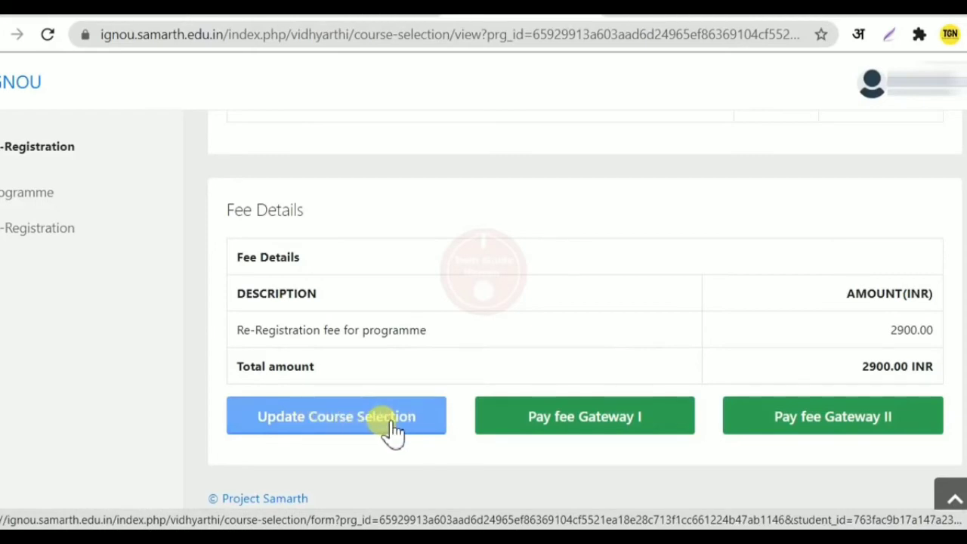
- Reopen the course selection for updating and choose BHDLA137 : Hindi Bhasha (6) and BHDS183 for Semester 3
{"action": "left_click", "coordinate": [393, 431]}
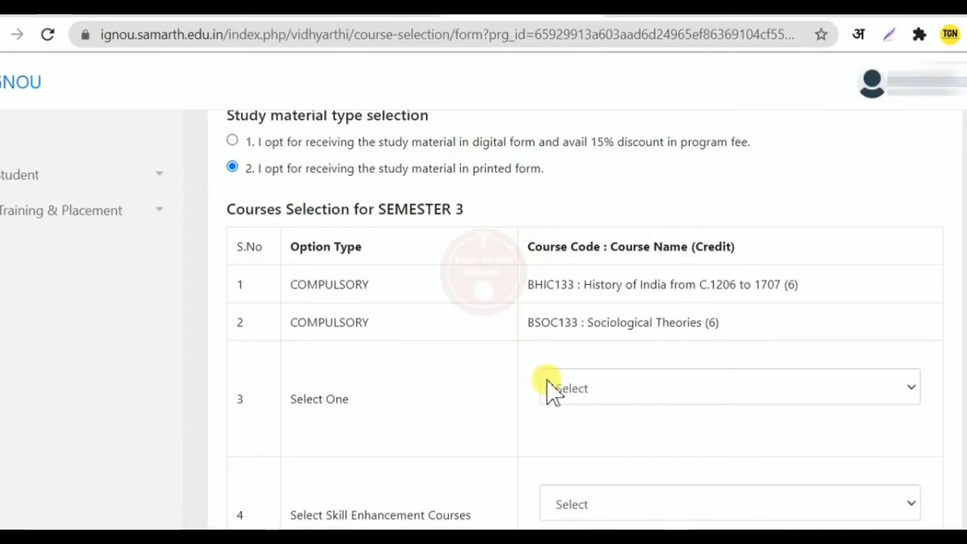
{"action": "scroll", "coordinate": [546, 389], "scroll_direction": "down", "scroll_amount": 1}
{"action": "left_click", "coordinate": [643, 295]}
{"action": "left_click", "coordinate": [587, 335]}
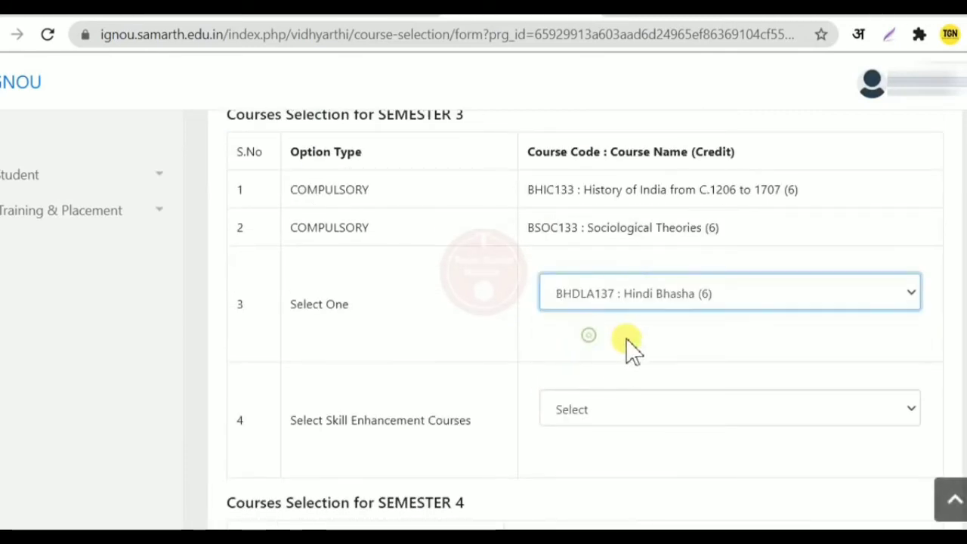
{"action": "scroll", "coordinate": [627, 346], "scroll_direction": "down", "scroll_amount": 1}
{"action": "left_click", "coordinate": [639, 325]}
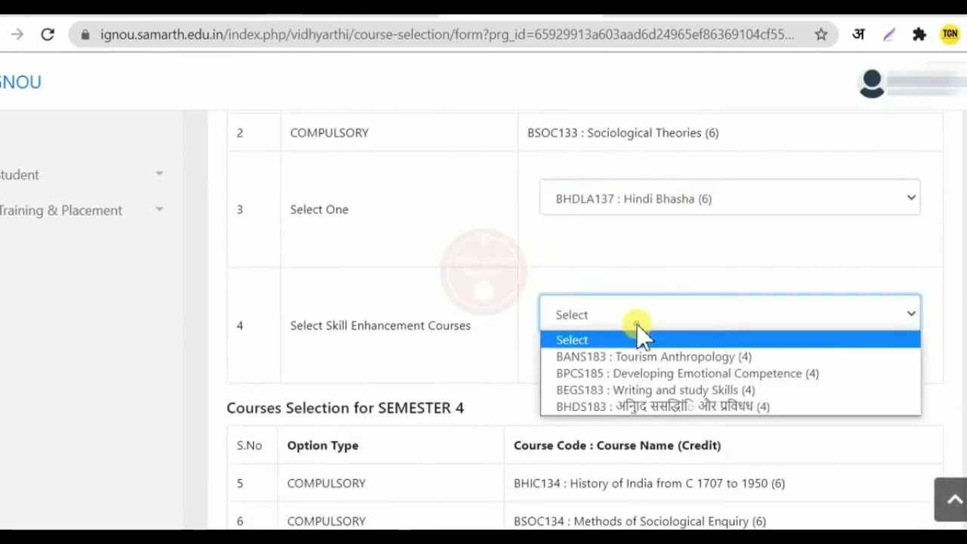
{"action": "left_click", "coordinate": [649, 408]}
- Choose BHDLA138 : BHDLA138 (6) and BHDS184 : RADIO LEKHAN (4) for Semester 4, and resubmit the course selection
{"action": "scroll", "coordinate": [622, 388], "scroll_direction": "down", "scroll_amount": 3}
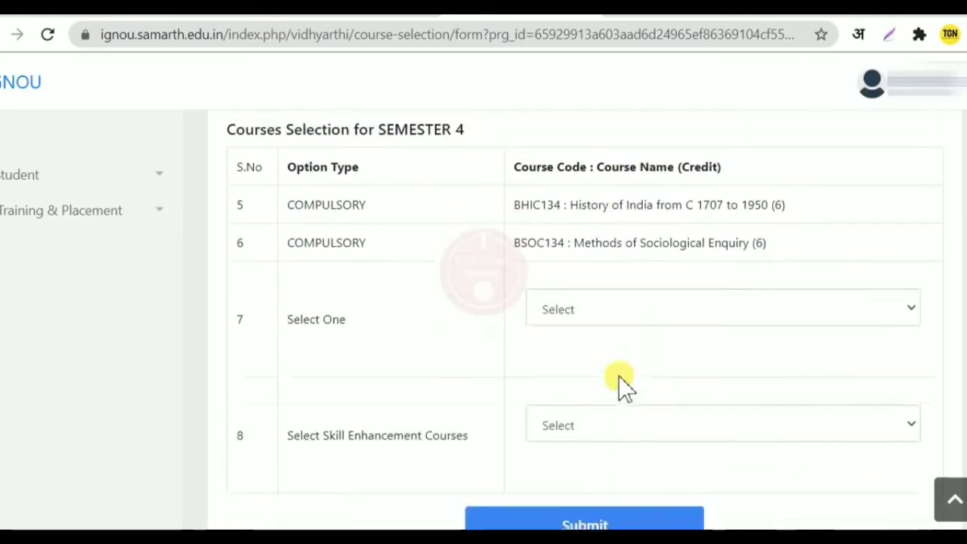
{"action": "left_click", "coordinate": [633, 305]}
{"action": "left_click", "coordinate": [611, 355]}
{"action": "scroll", "coordinate": [466, 339], "scroll_direction": "down", "scroll_amount": 1}
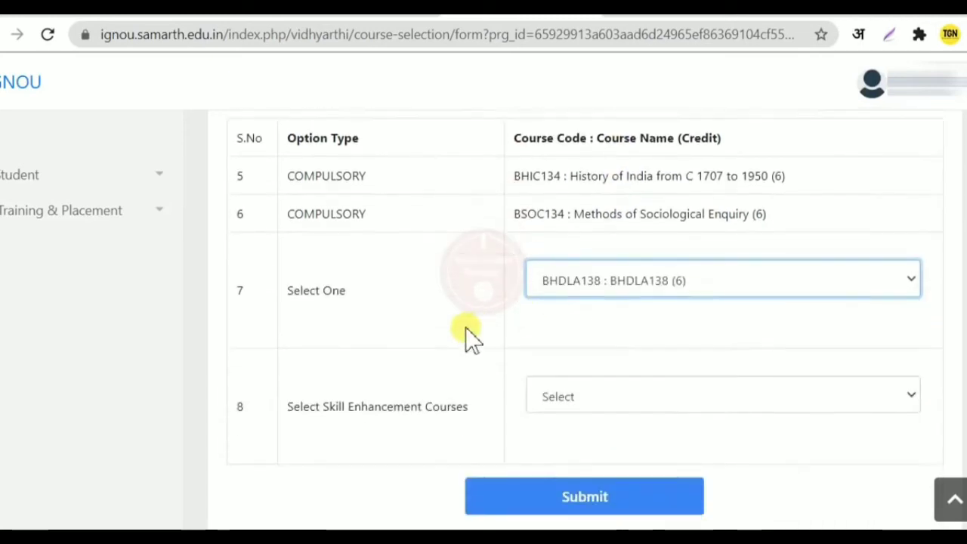
{"action": "left_click", "coordinate": [601, 324]}
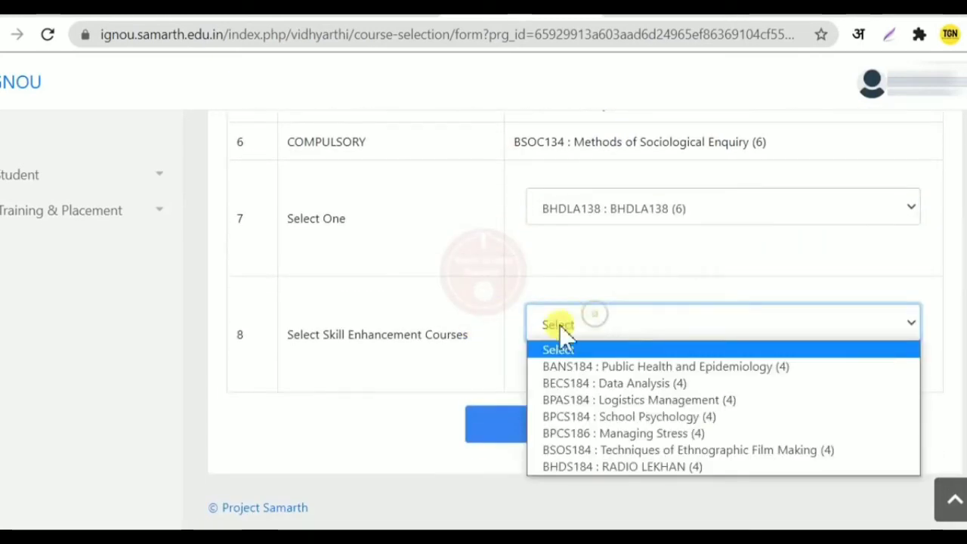
{"action": "left_click", "coordinate": [648, 467]}
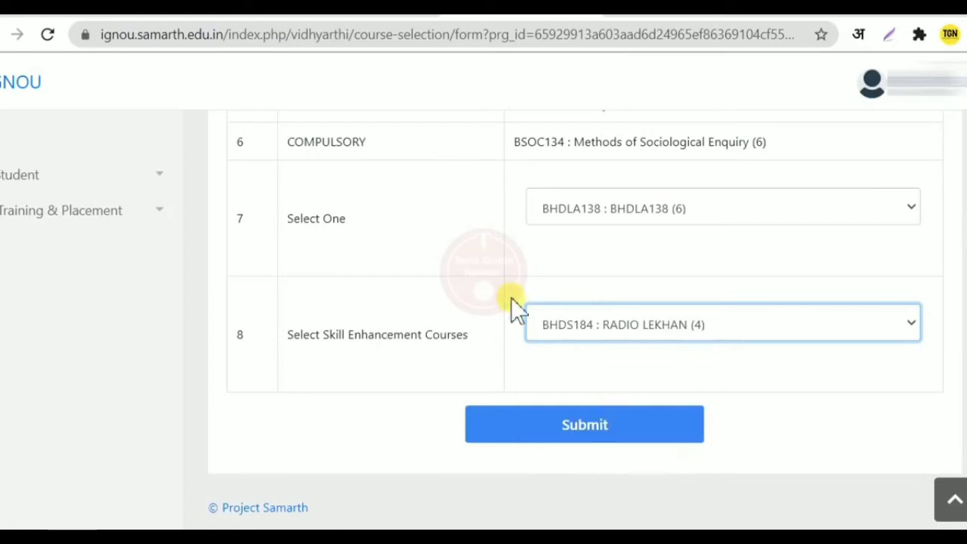
{"action": "left_click", "coordinate": [595, 431]}
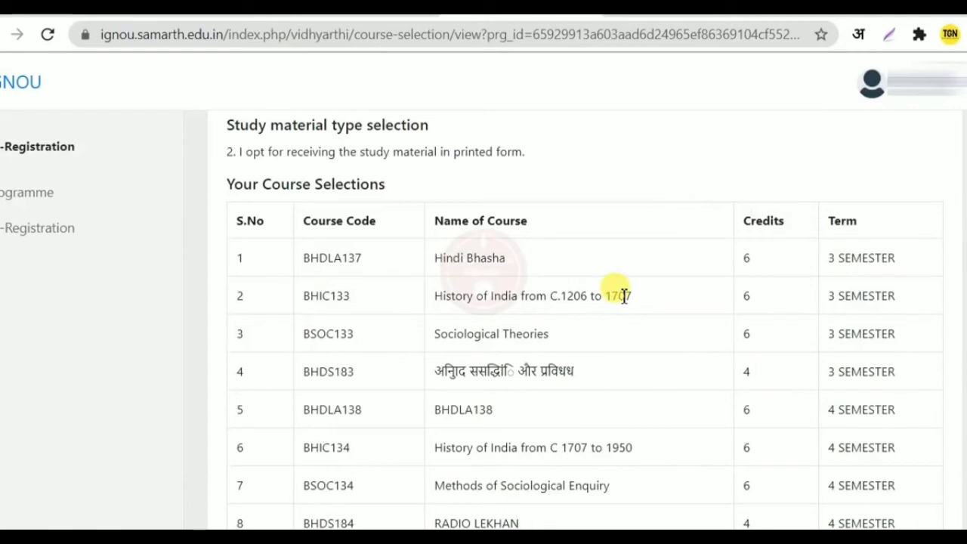
{"action": "scroll", "coordinate": [624, 298], "scroll_direction": "down", "scroll_amount": 1}
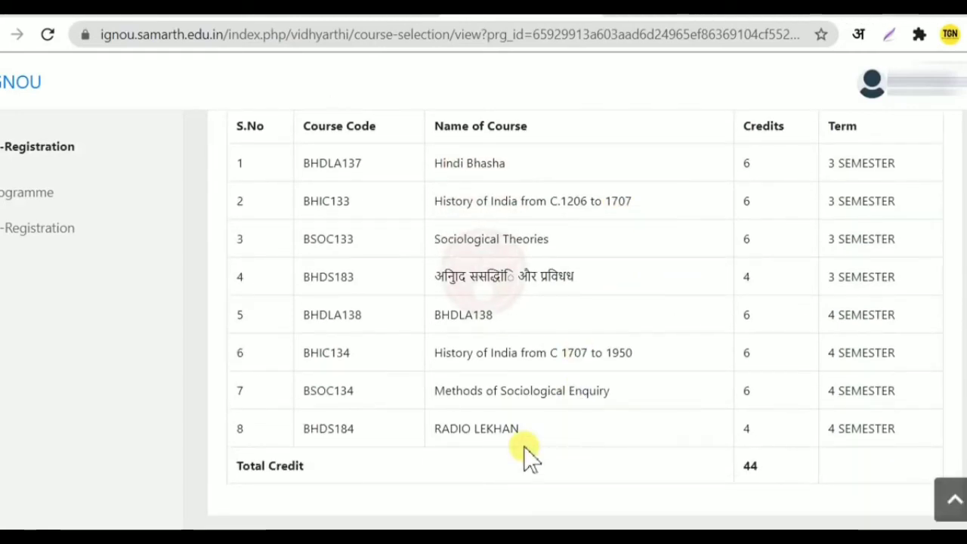
- Check the resubmitted course list and proceed to the re-registration fee payment through Gateway I
{"action": "scroll", "coordinate": [637, 328], "scroll_direction": "up", "scroll_amount": 1}
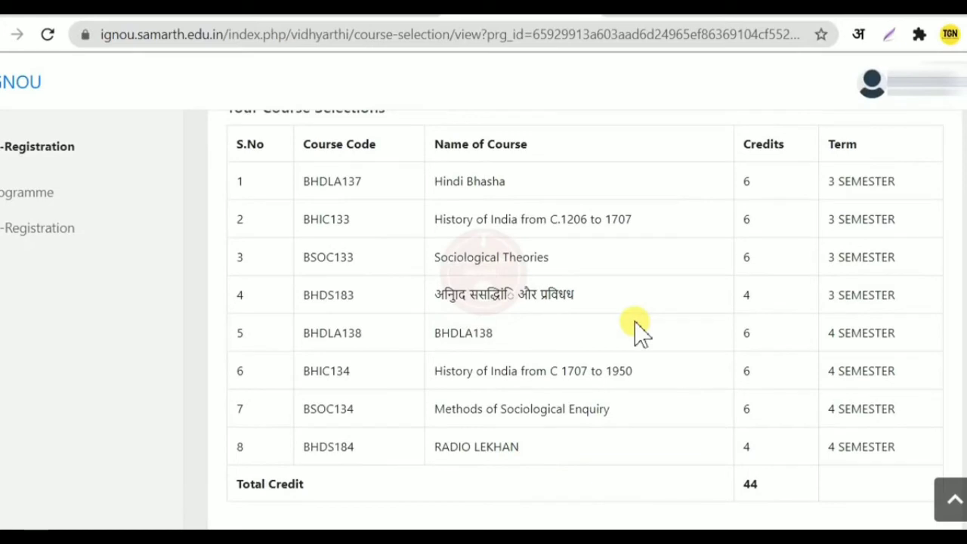
{"action": "scroll", "coordinate": [637, 327], "scroll_direction": "down", "scroll_amount": 5}
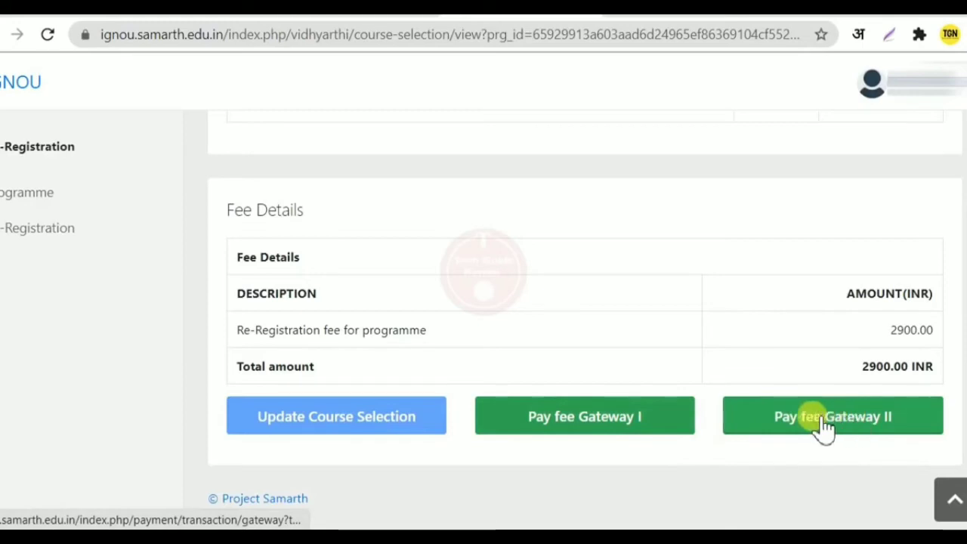
{"action": "left_click", "coordinate": [565, 423]}
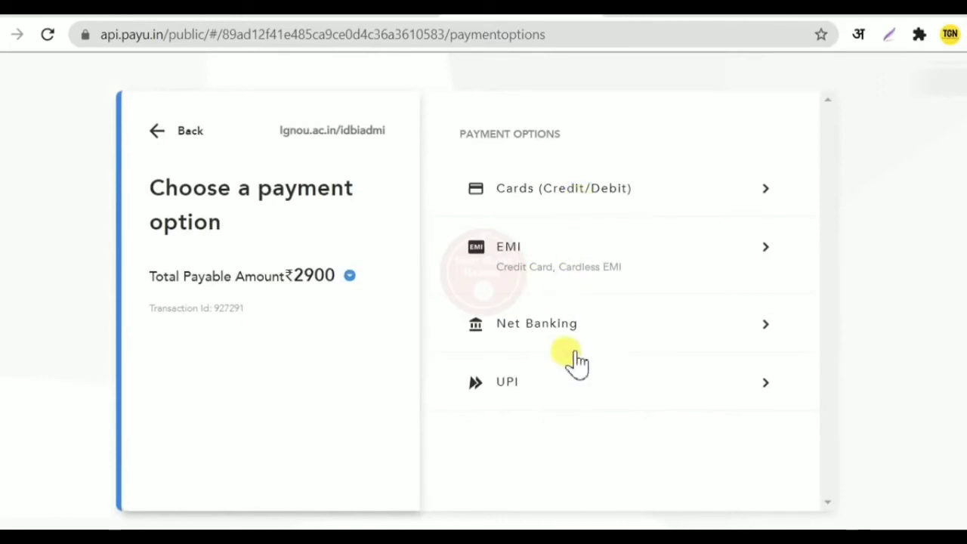
- Examine the card payment form's number, expiry, CVV and name fields, and return to the payment options
{"action": "left_click", "coordinate": [593, 192]}
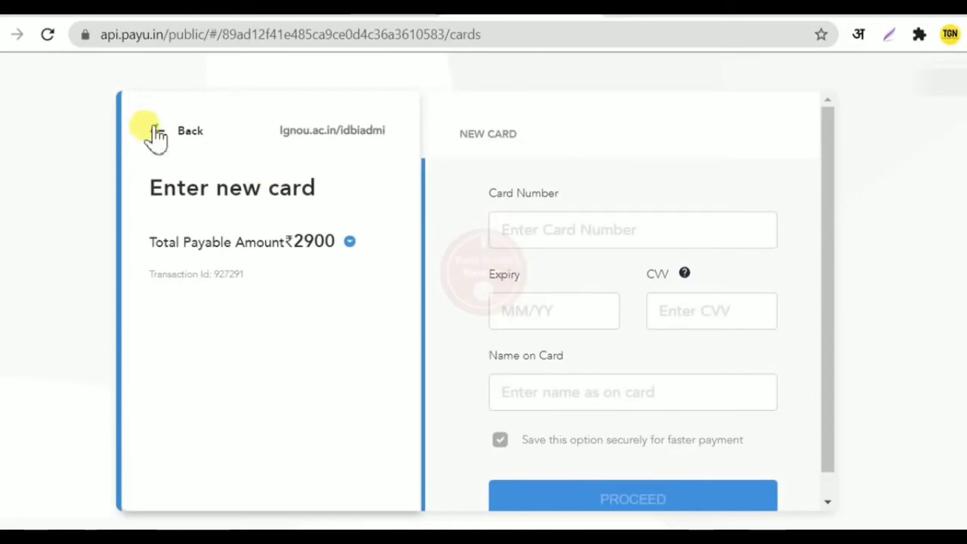
{"action": "left_click", "coordinate": [605, 238]}
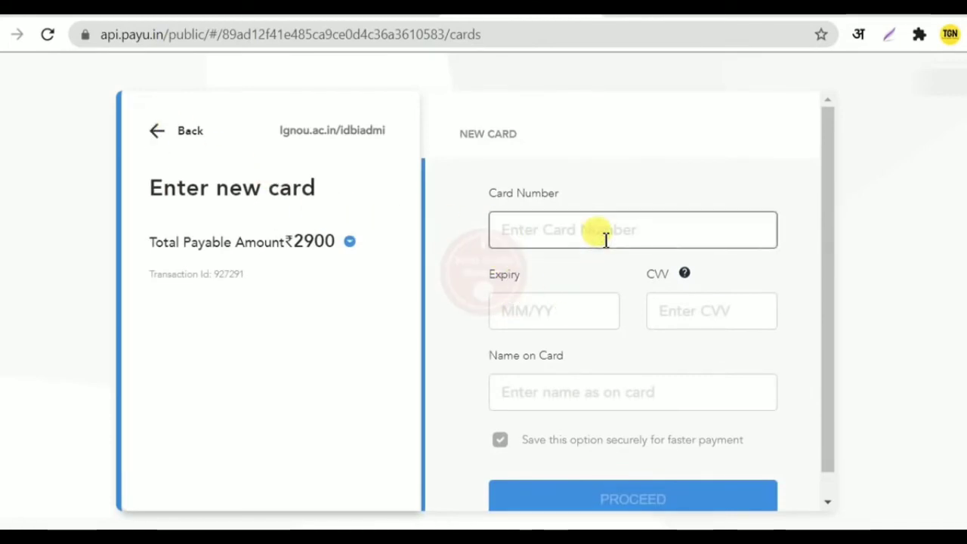
{"action": "left_click", "coordinate": [531, 317]}
{"action": "left_click", "coordinate": [663, 317]}
{"action": "scroll", "coordinate": [647, 432], "scroll_direction": "down", "scroll_amount": 1}
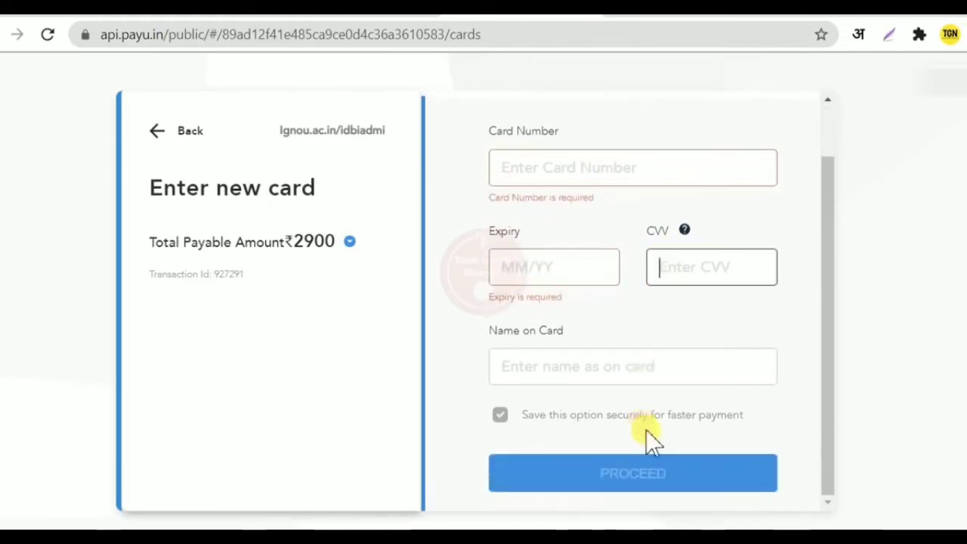
{"action": "left_click", "coordinate": [627, 368]}
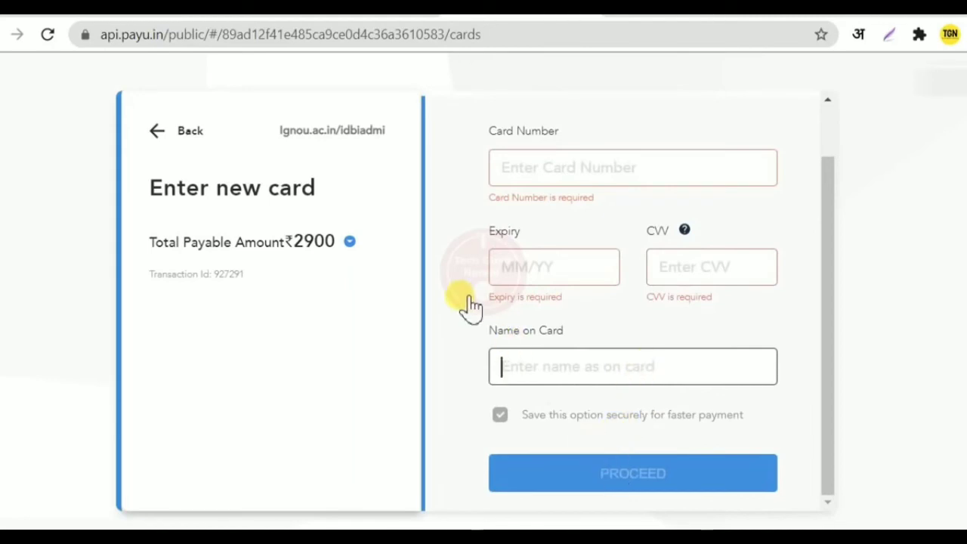
{"action": "left_click", "coordinate": [162, 135]}
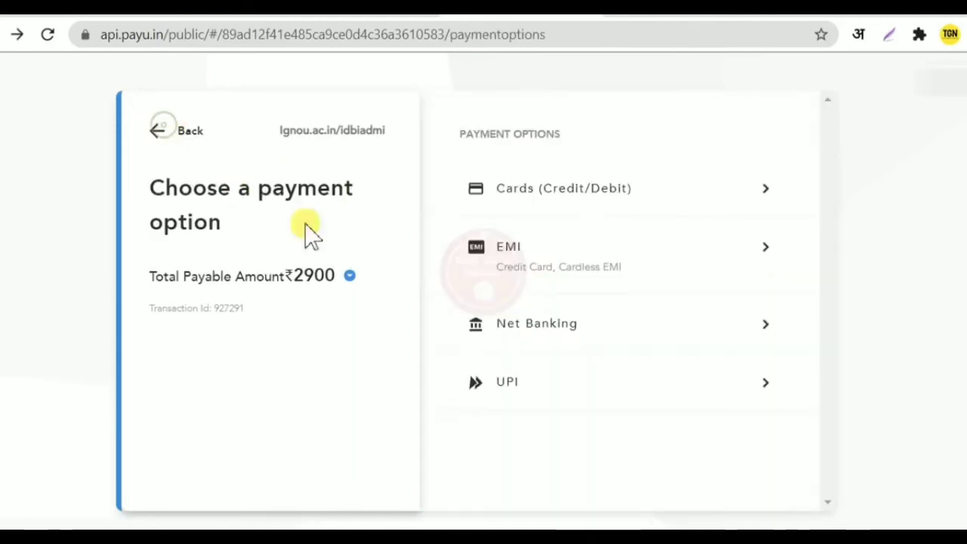
- Look through the EMI choices and the Net Banking bank list, returning to the payment options after each
{"action": "left_click", "coordinate": [590, 264]}
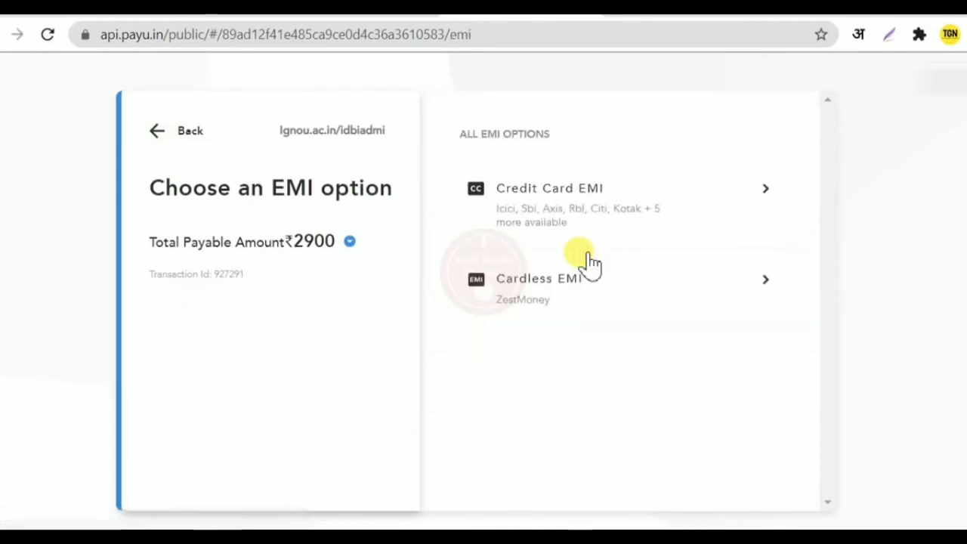
{"action": "left_click", "coordinate": [157, 133]}
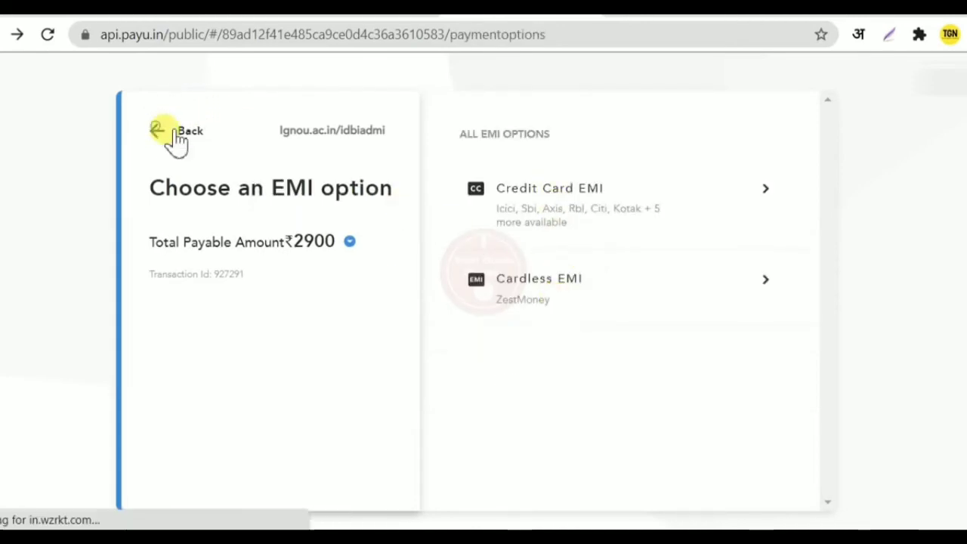
{"action": "left_click", "coordinate": [561, 331]}
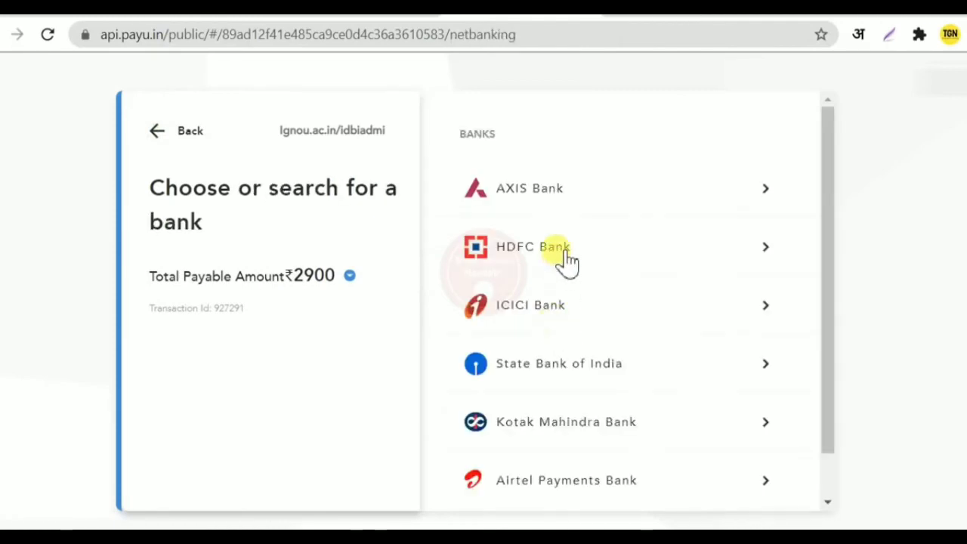
{"action": "scroll", "coordinate": [563, 393], "scroll_direction": "down", "scroll_amount": 1}
{"action": "scroll", "coordinate": [559, 370], "scroll_direction": "up", "scroll_amount": 1}
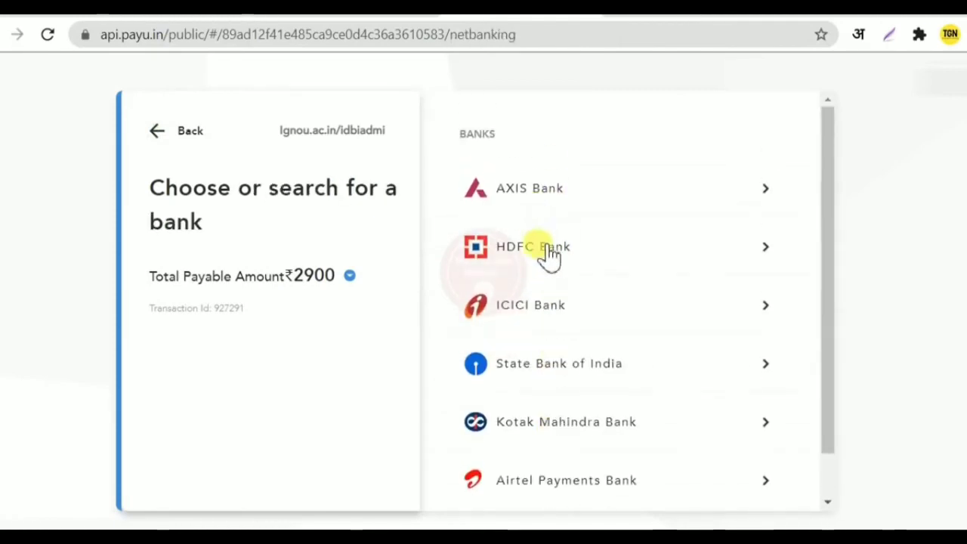
{"action": "scroll", "coordinate": [551, 302], "scroll_direction": "down", "scroll_amount": 1}
{"action": "left_click", "coordinate": [158, 133]}
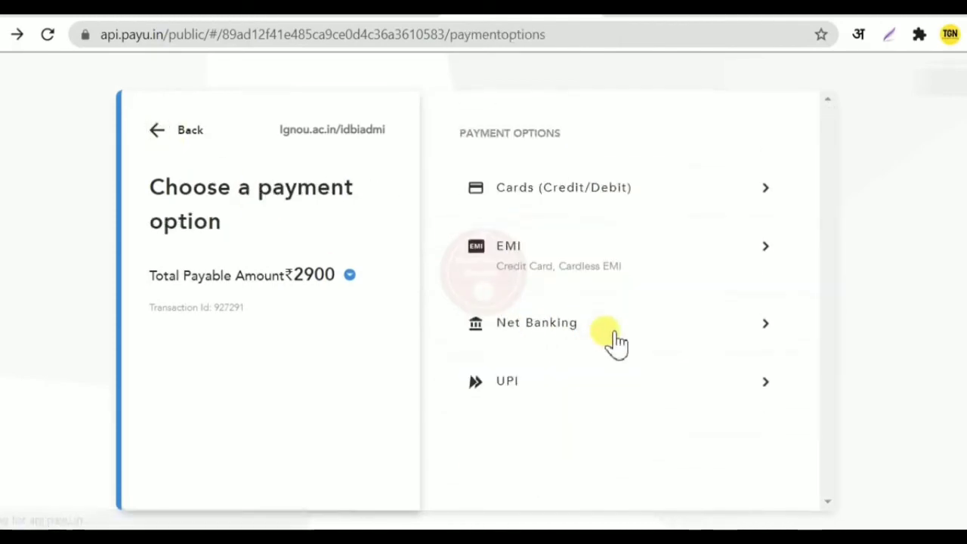
{"action": "scroll", "coordinate": [593, 336], "scroll_direction": "down", "scroll_amount": 1}
{"action": "left_click", "coordinate": [555, 329]}
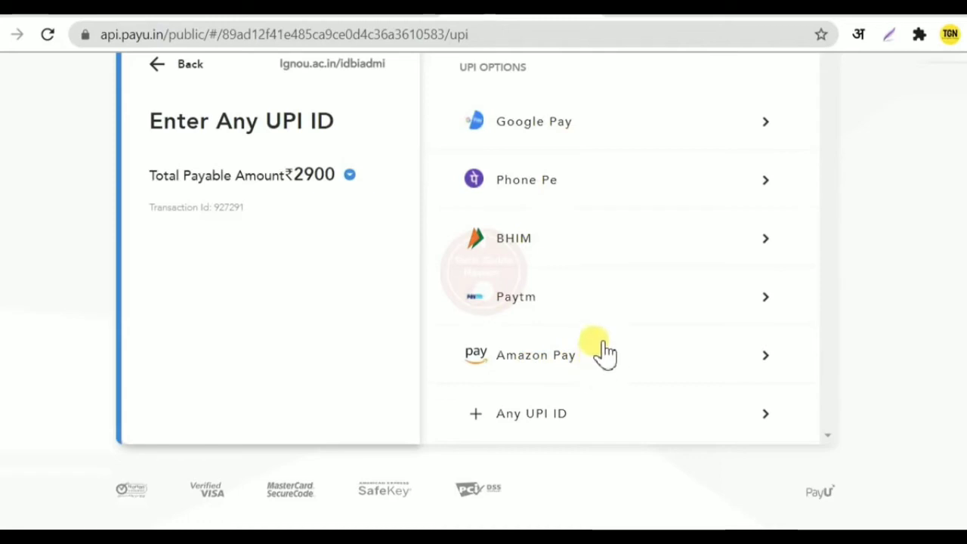
{"action": "scroll", "coordinate": [600, 352], "scroll_direction": "up", "scroll_amount": 1}
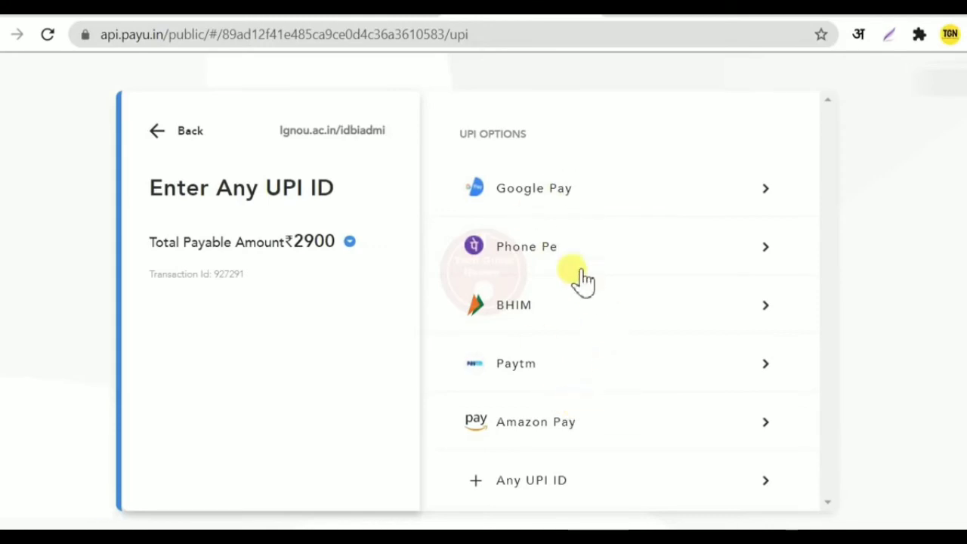
{"action": "left_click", "coordinate": [535, 261]}
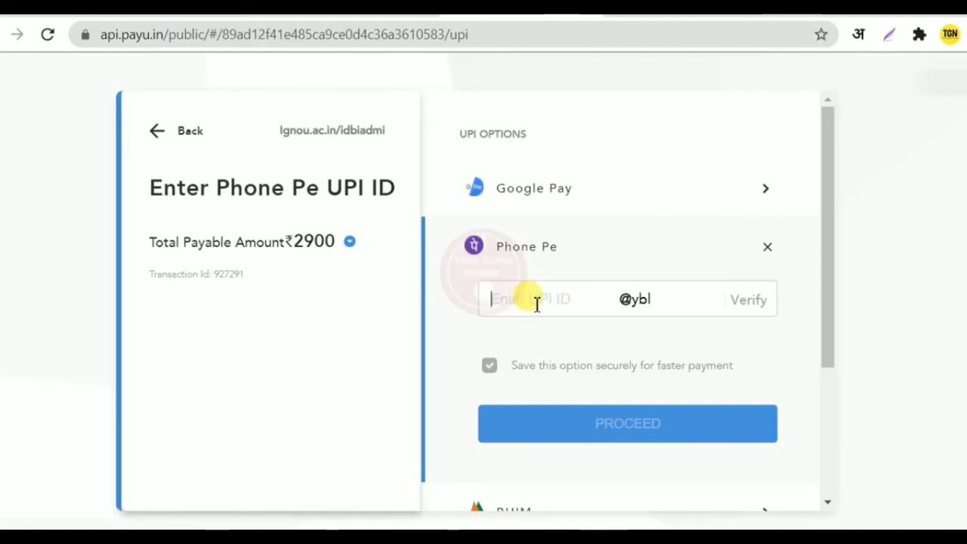
{"action": "key", "text": "ctrl+v"}
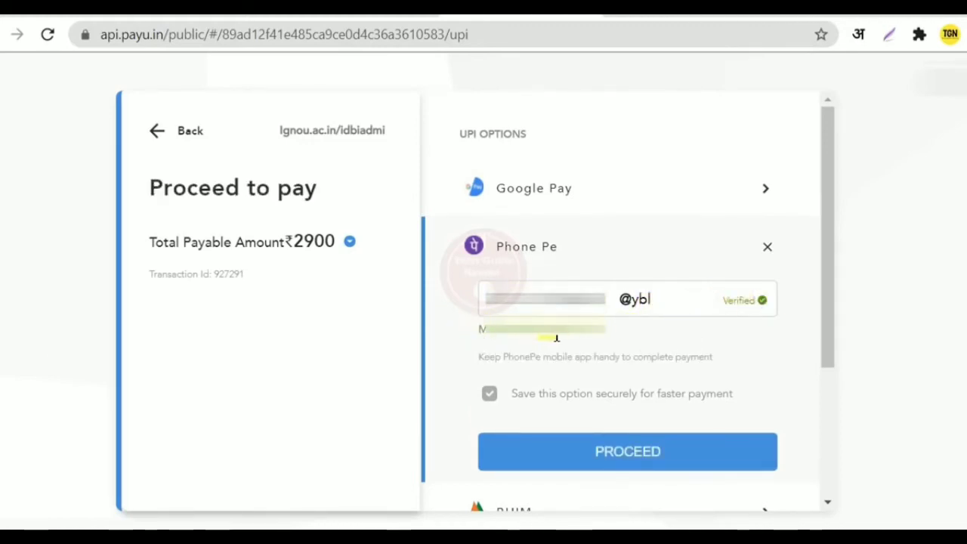
{"action": "left_click", "coordinate": [628, 453]}
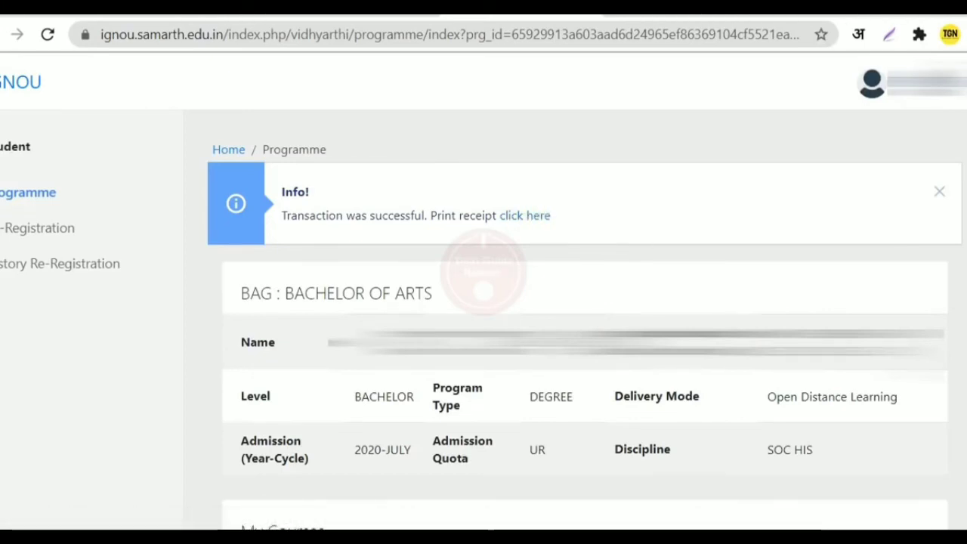
- Review the My Courses list on the programme page, checking the Semester 3 and 4 courses with their category, credits and cycle
{"action": "scroll", "coordinate": [341, 133], "scroll_direction": "down", "scroll_amount": 5}
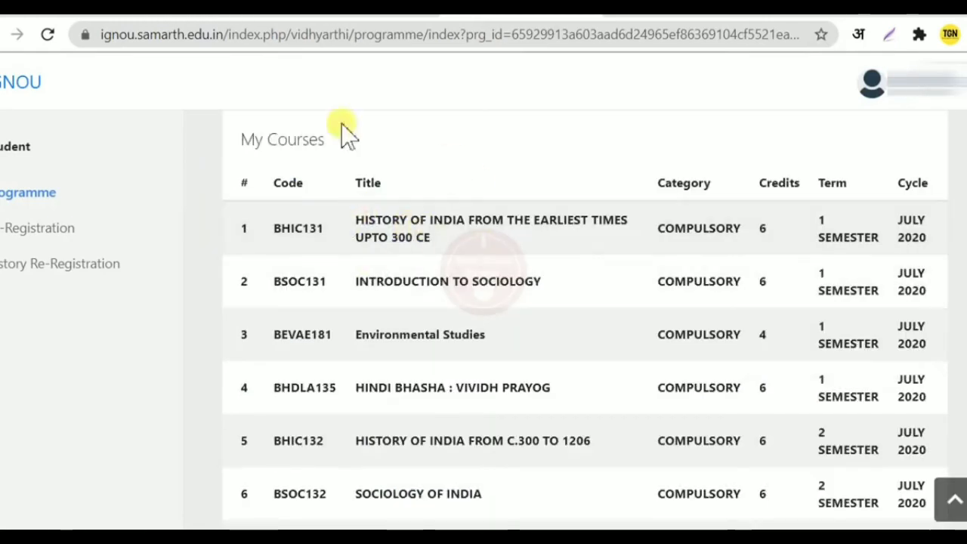
{"action": "scroll", "coordinate": [642, 352], "scroll_direction": "down", "scroll_amount": 1}
{"action": "scroll", "coordinate": [639, 343], "scroll_direction": "down", "scroll_amount": 4}
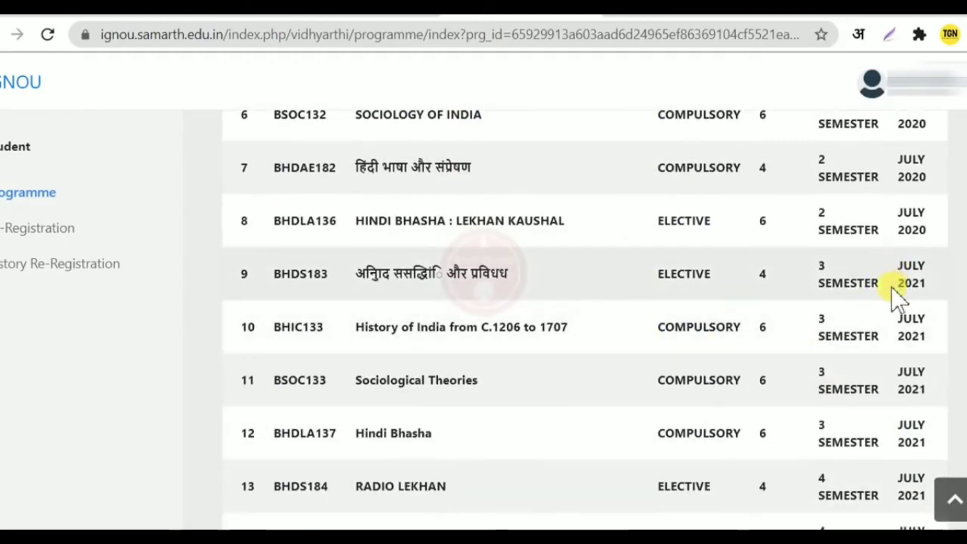
{"action": "scroll", "coordinate": [395, 327], "scroll_direction": "down", "scroll_amount": 3}
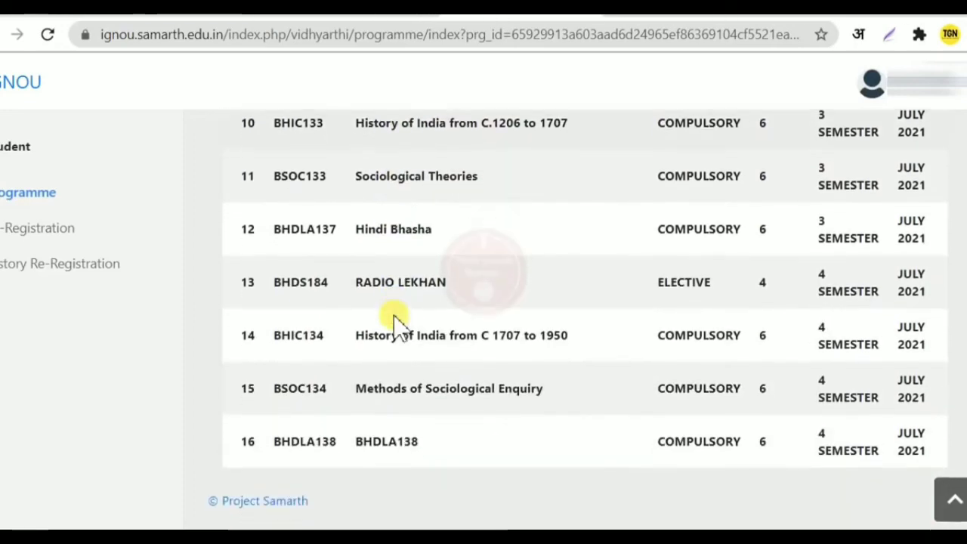
{"action": "scroll", "coordinate": [888, 367], "scroll_direction": "up", "scroll_amount": 3}
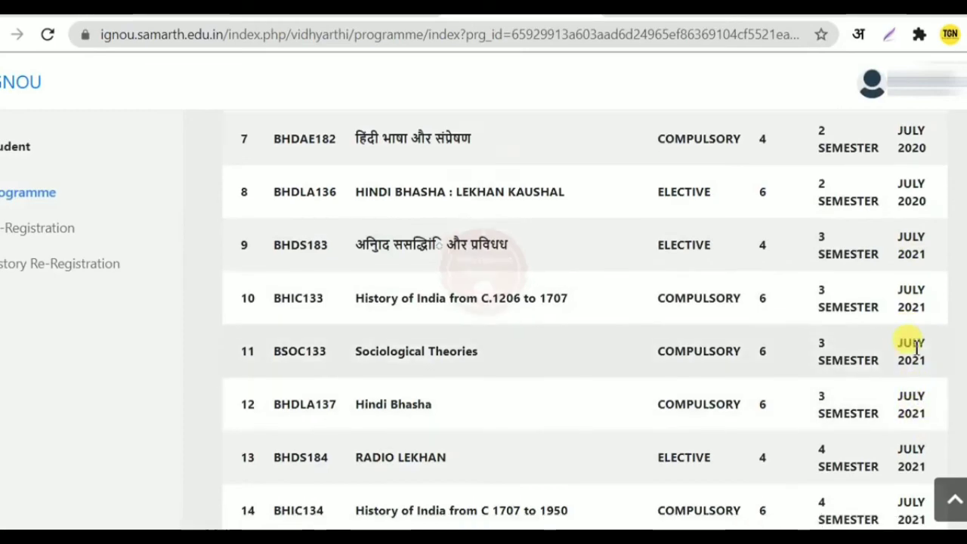
{"action": "scroll", "coordinate": [911, 341], "scroll_direction": "down", "scroll_amount": 3}
{"action": "scroll", "coordinate": [891, 371], "scroll_direction": "up", "scroll_amount": 3}
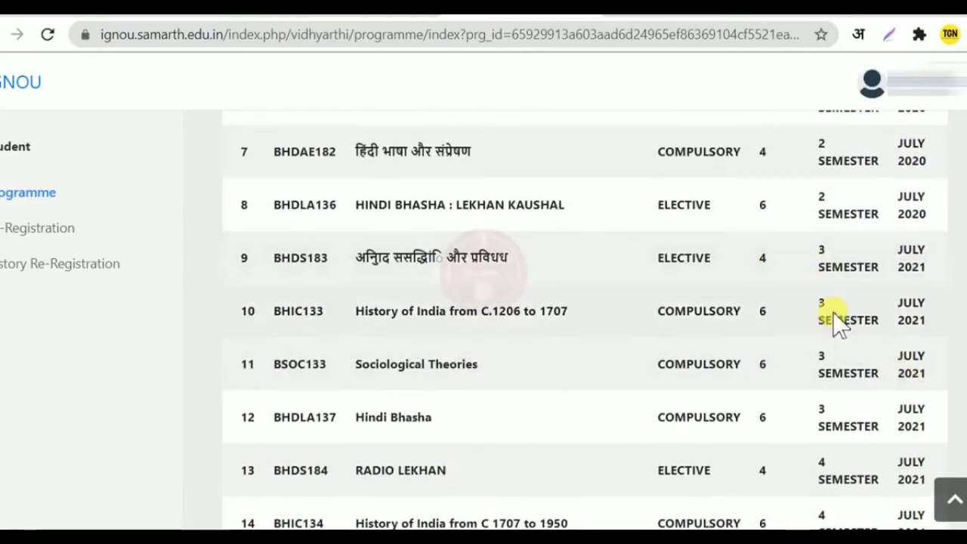
{"action": "scroll", "coordinate": [845, 355], "scroll_direction": "down", "scroll_amount": 3}
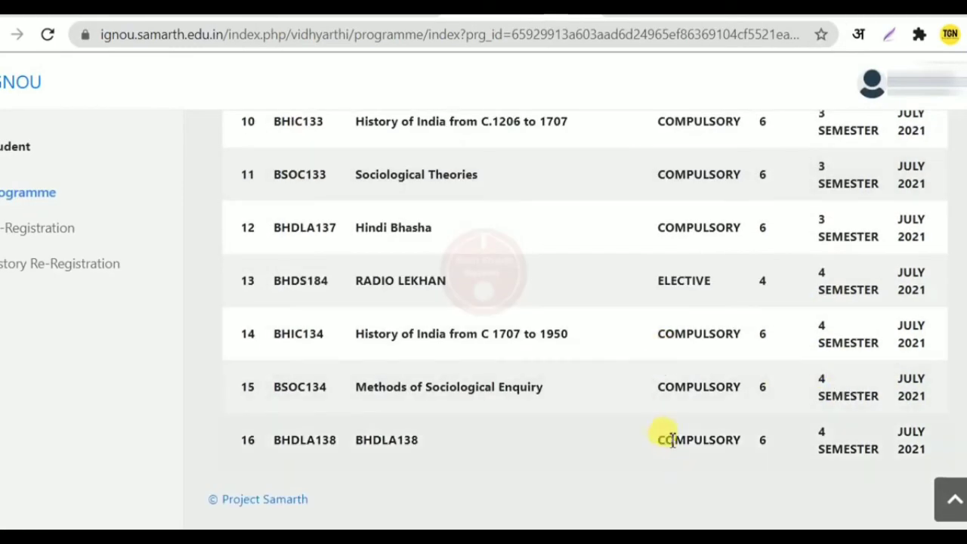
{"action": "scroll", "coordinate": [695, 410], "scroll_direction": "up", "scroll_amount": 3}
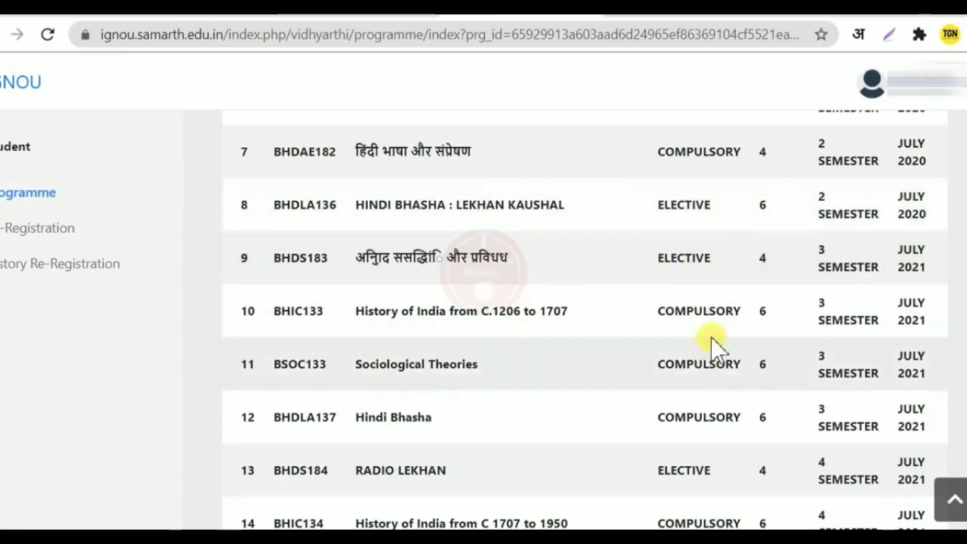
{"action": "scroll", "coordinate": [708, 409], "scroll_direction": "down", "scroll_amount": 3}
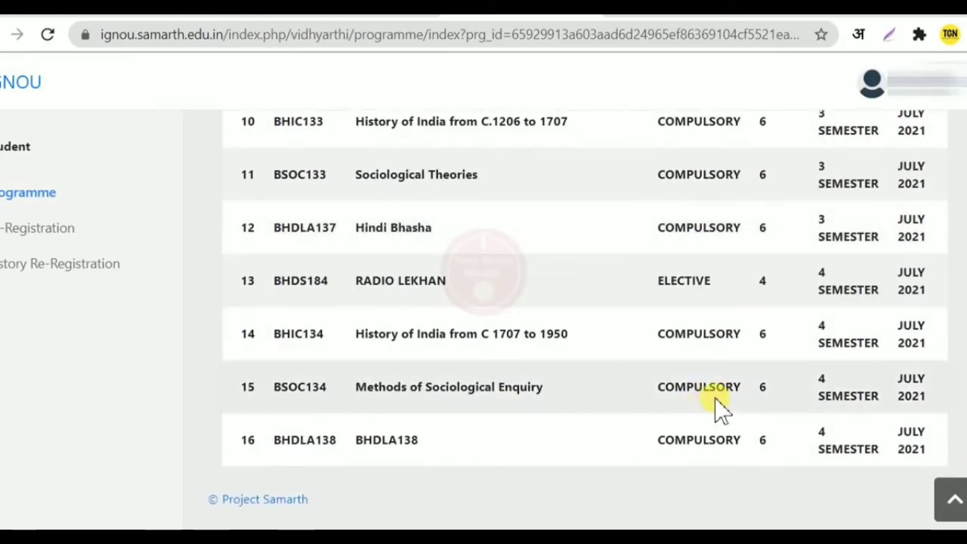
{"action": "scroll", "coordinate": [721, 408], "scroll_direction": "up", "scroll_amount": 10}
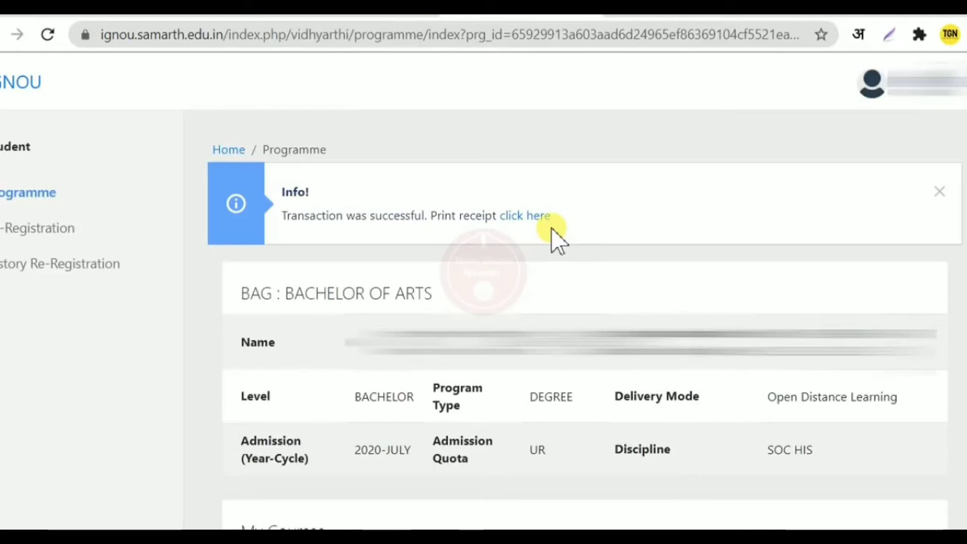